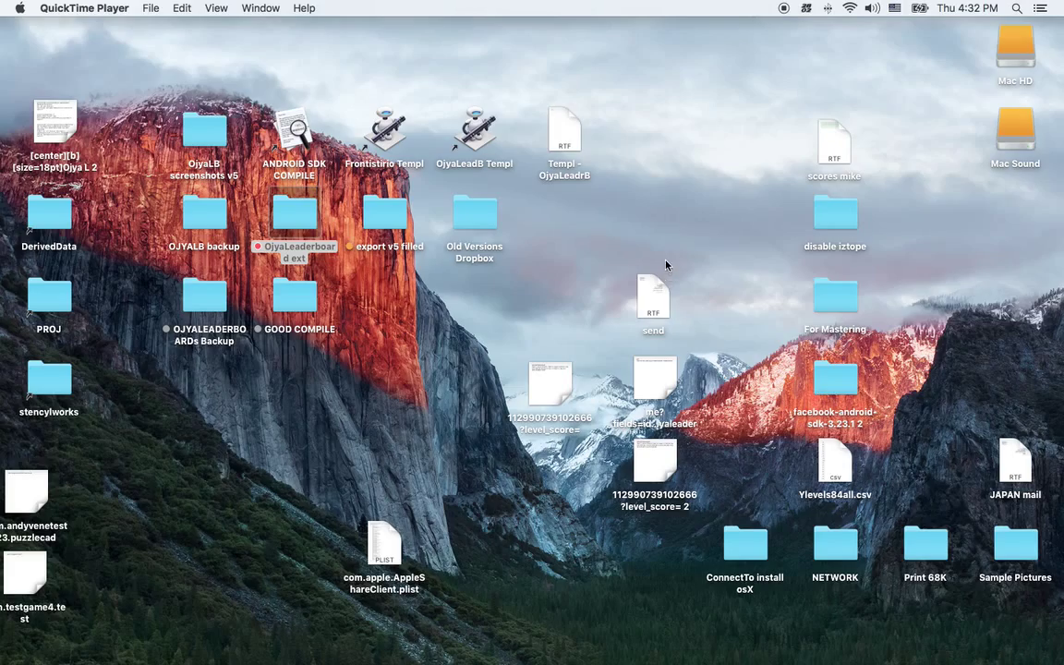
Step: Switch to Finder to show the OjyaLeaderboard ext folder and move its window higher on the desktop
{"action": "key", "text": "super+Tab"}
{"action": "key", "text": "super+Tab"}
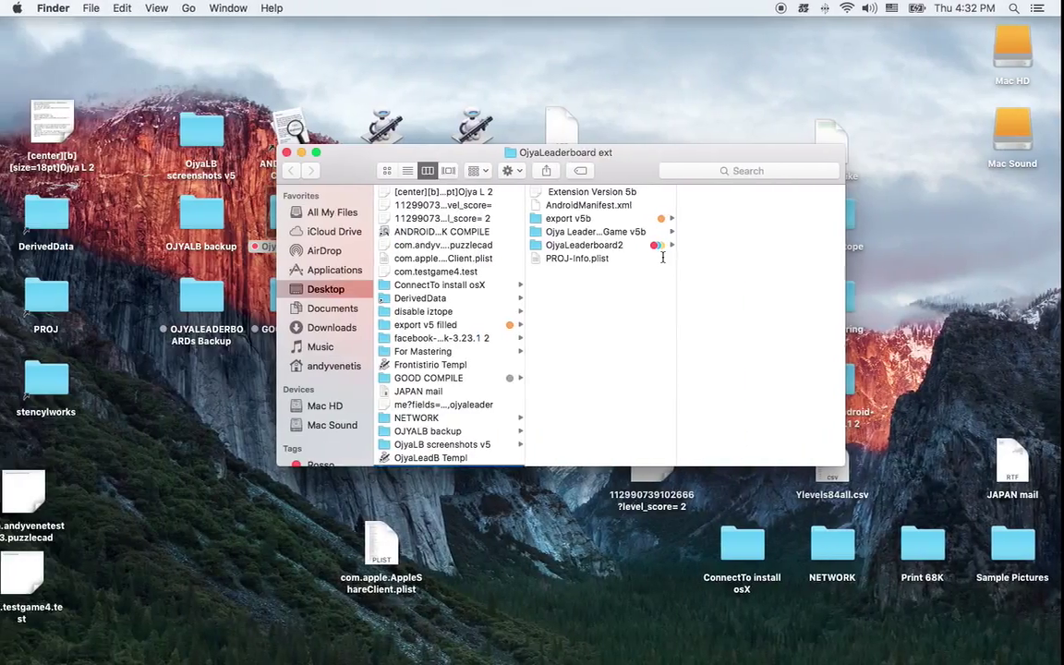
{"action": "key", "text": "super+Tab"}
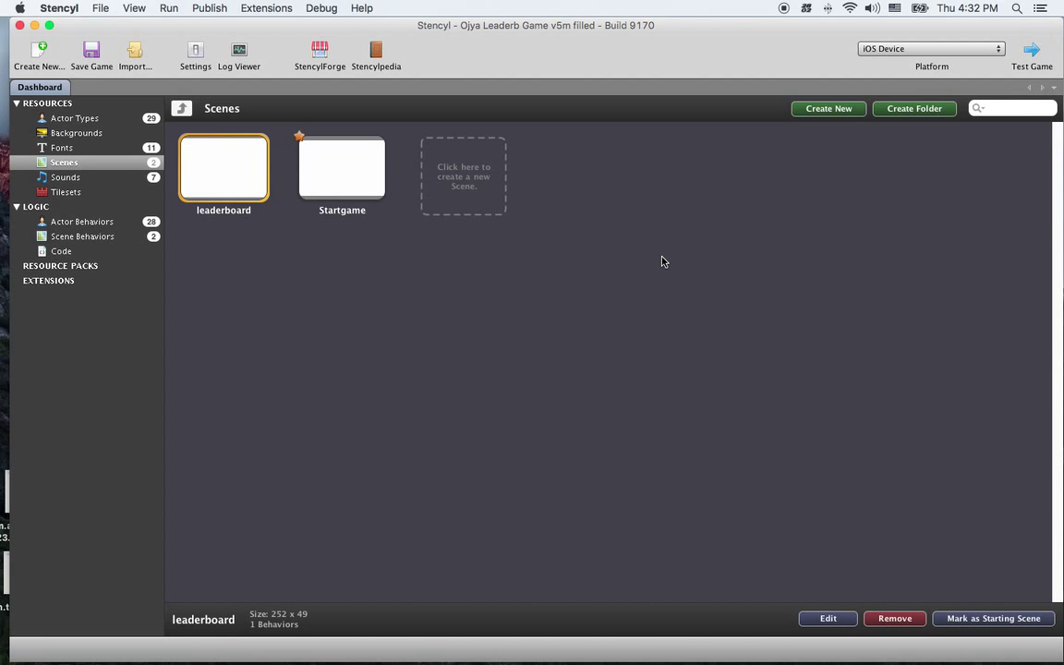
{"action": "key", "text": "super+Tab"}
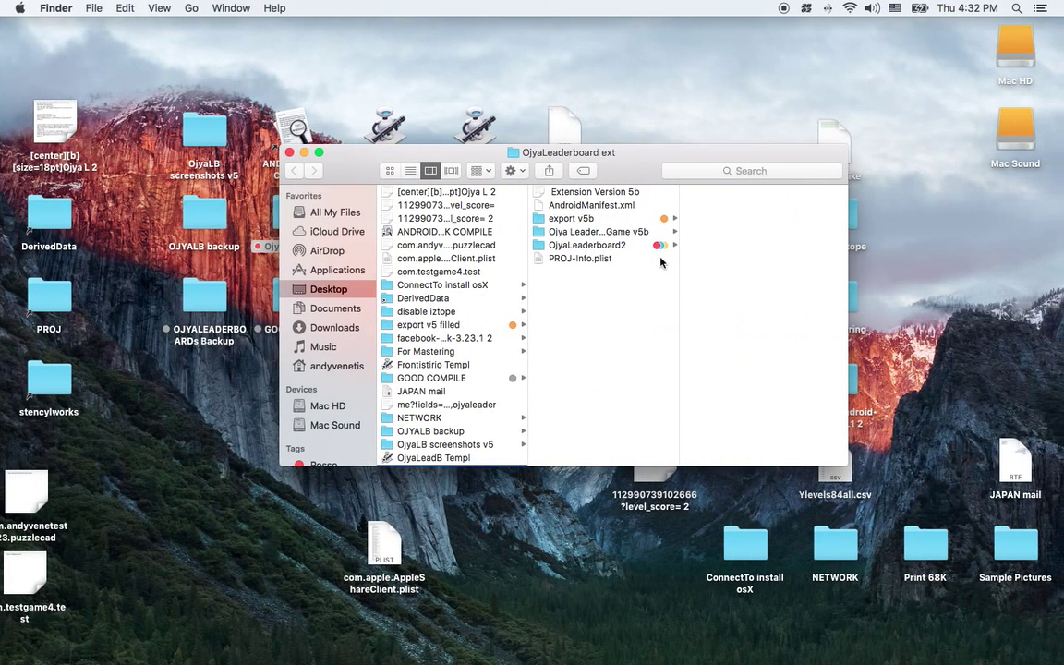
{"action": "left_click_drag", "start_coordinate": [351, 171], "coordinate": [327, 121]}
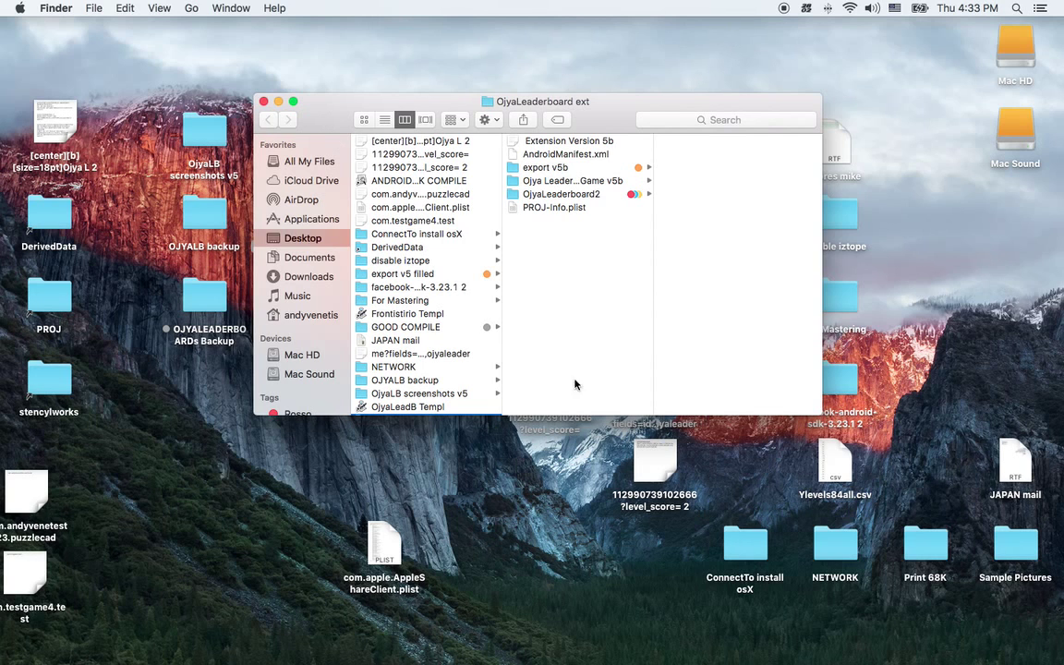
Step: Look through the Actors, fonts export, Scene behaviors, sounds export and act behaviors folders inside export v5b
{"action": "left_click", "coordinate": [562, 168]}
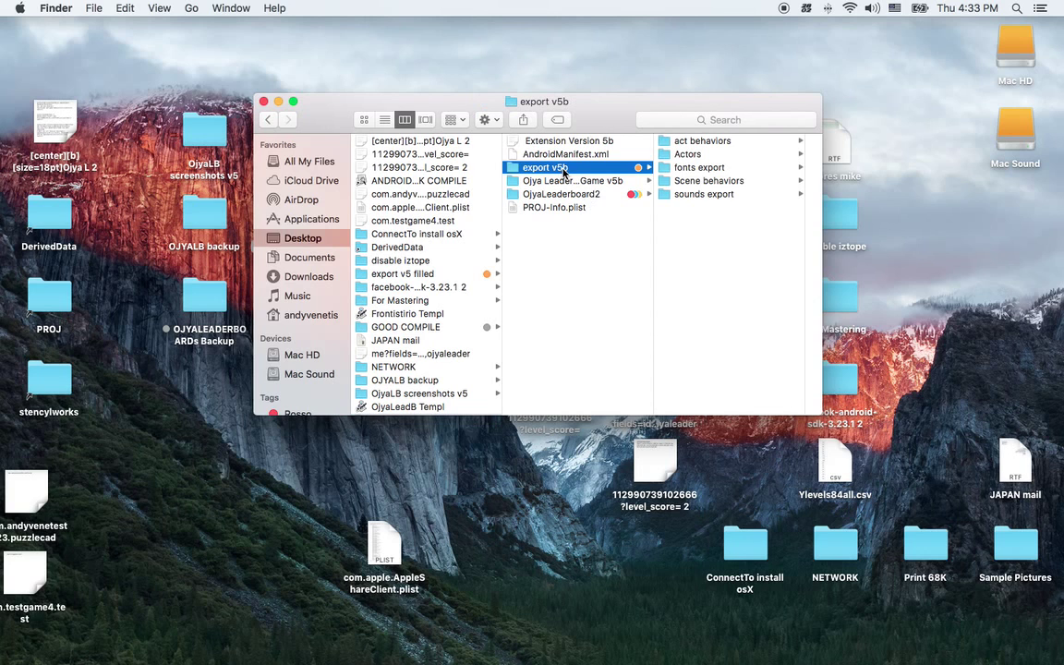
{"action": "left_click", "coordinate": [719, 154]}
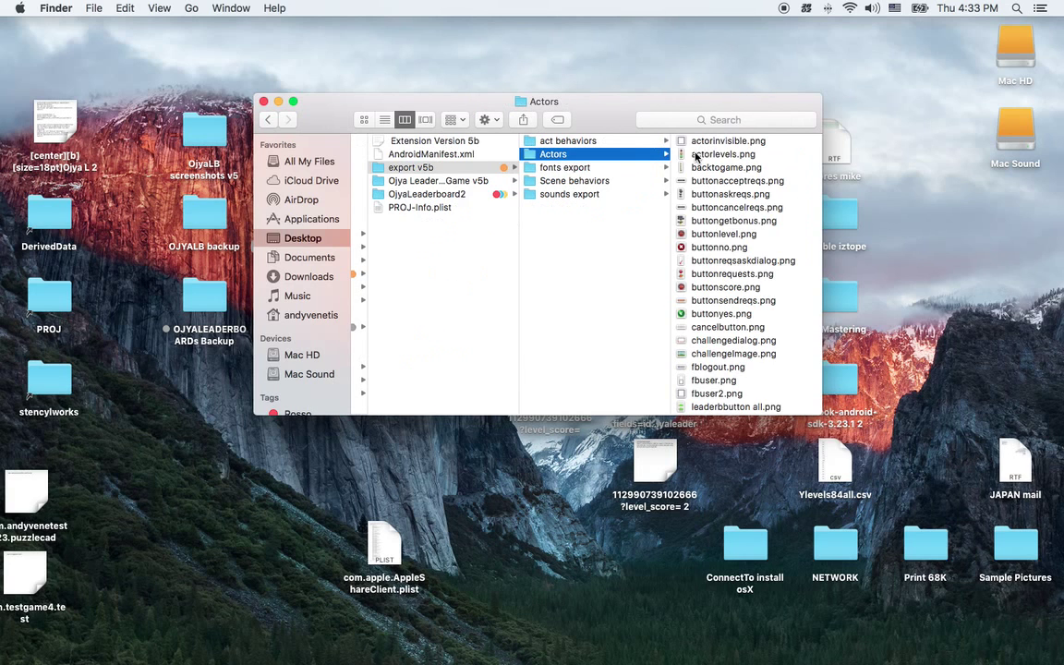
{"action": "left_click", "coordinate": [592, 168]}
{"action": "left_click", "coordinate": [589, 182]}
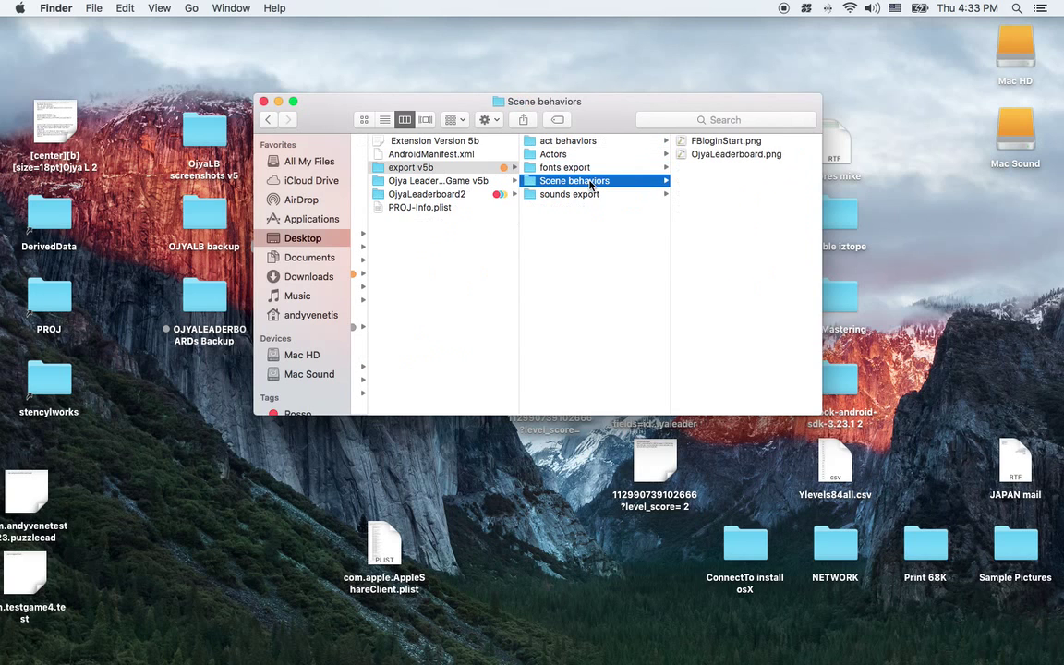
{"action": "left_click", "coordinate": [591, 195]}
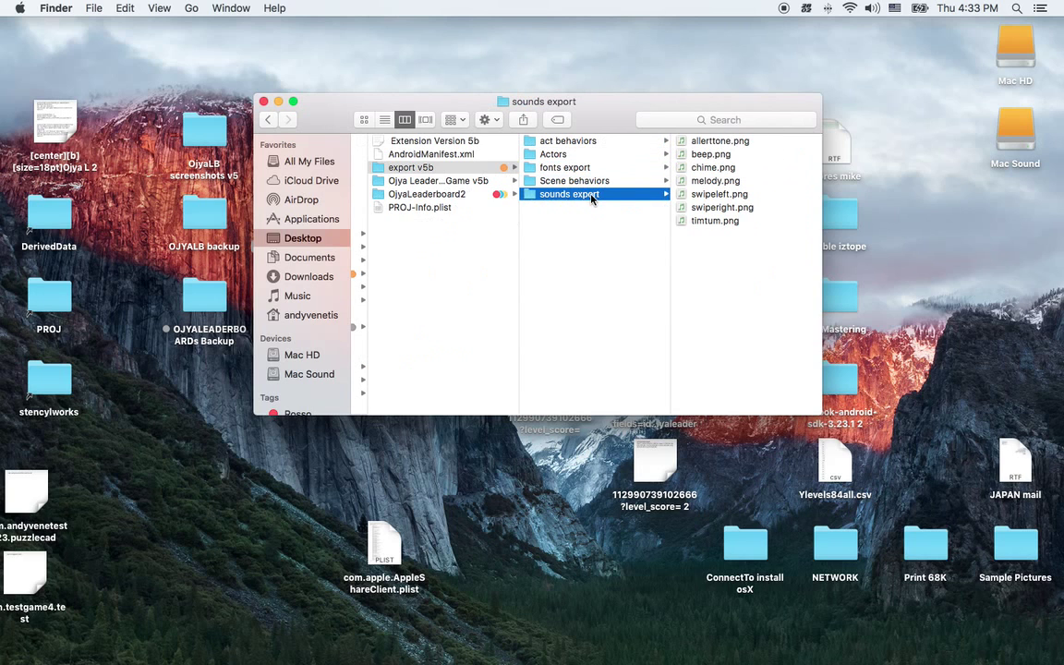
{"action": "left_click", "coordinate": [567, 141]}
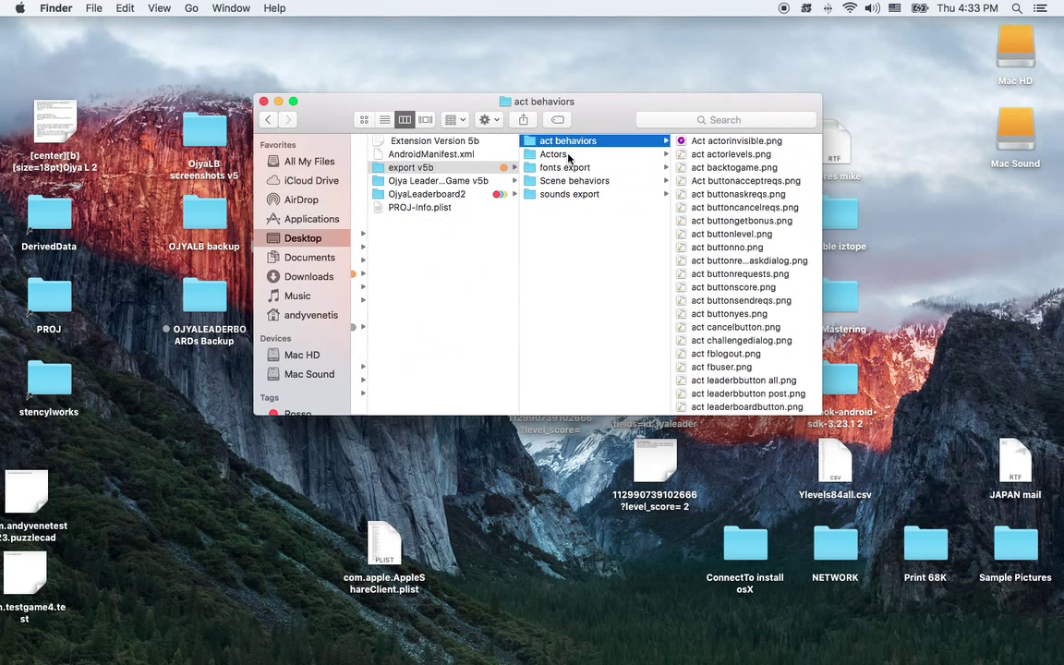
Step: Switch to Safari and read the steps of the guide for importing the sample leaderboard game
{"action": "key", "text": "ctrl+Left"}
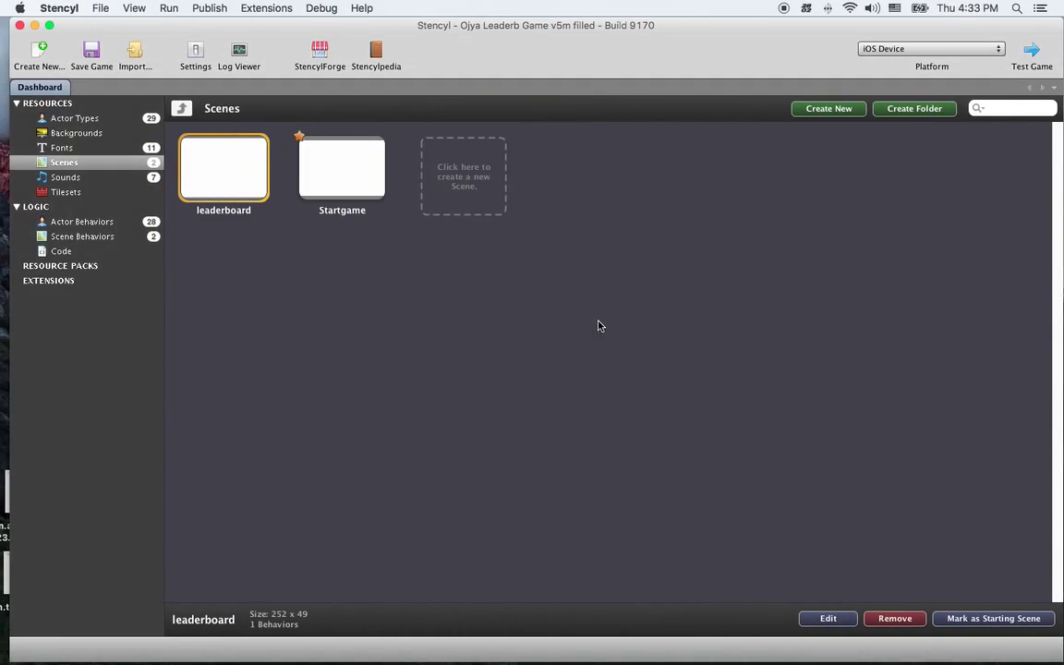
{"action": "key", "text": "ctrl+Right"}
{"action": "key", "text": "super+Tab"}
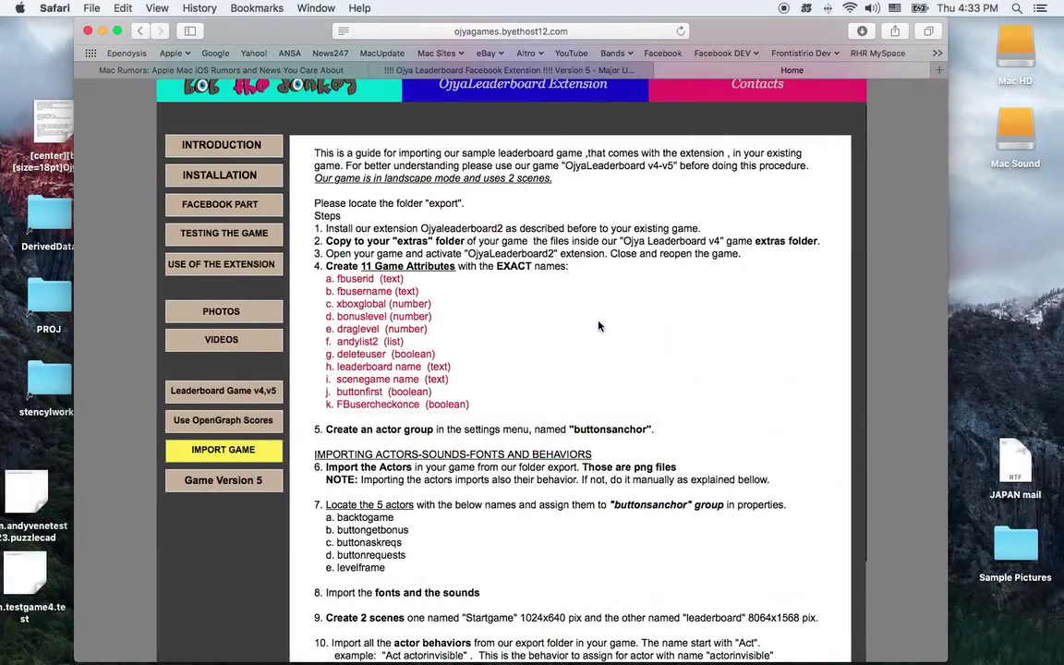
{"action": "scroll", "coordinate": [597, 342], "scroll_direction": "down", "scroll_amount": 1}
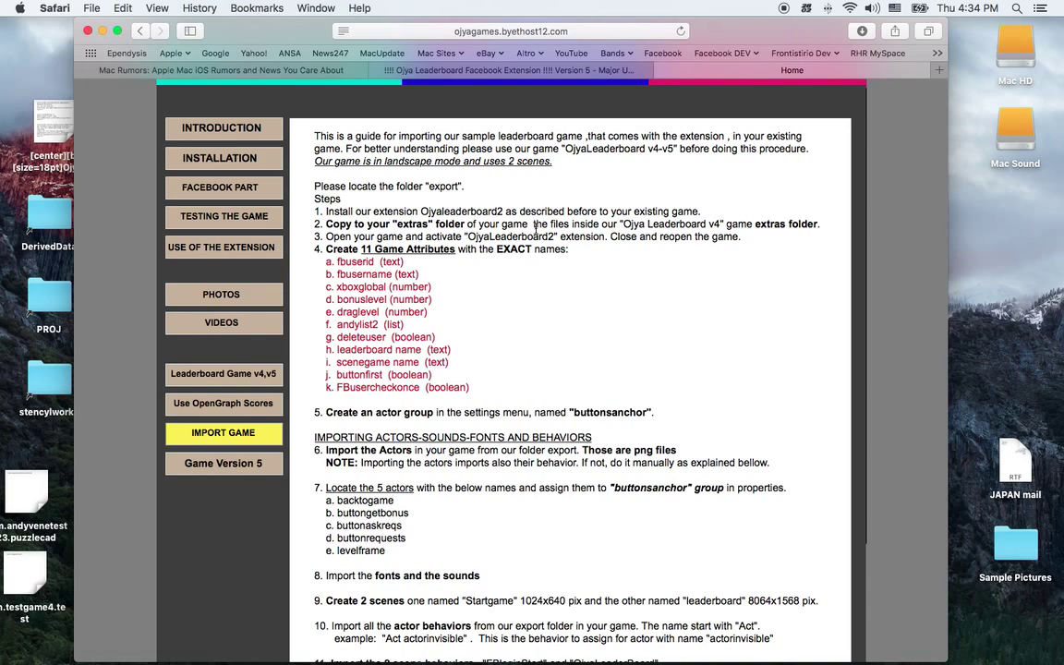
Step: Return to Finder and examine the files in the extras folder of Ojya Leaderb Game v5b, including 3stars.png
{"action": "key", "text": "ctrl+Left"}
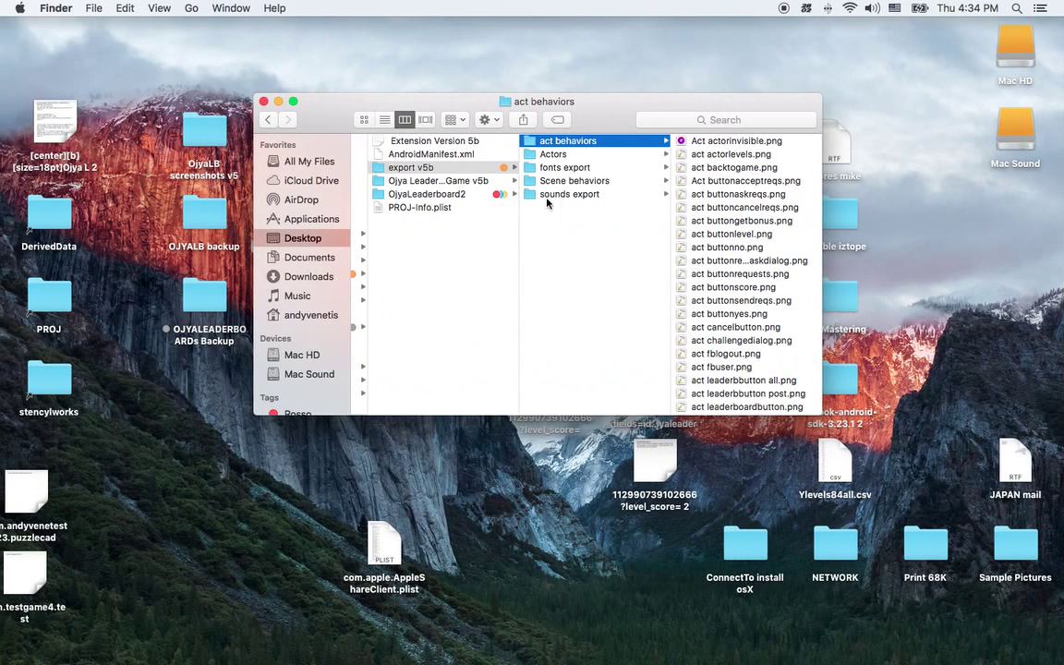
{"action": "left_click", "coordinate": [442, 181]}
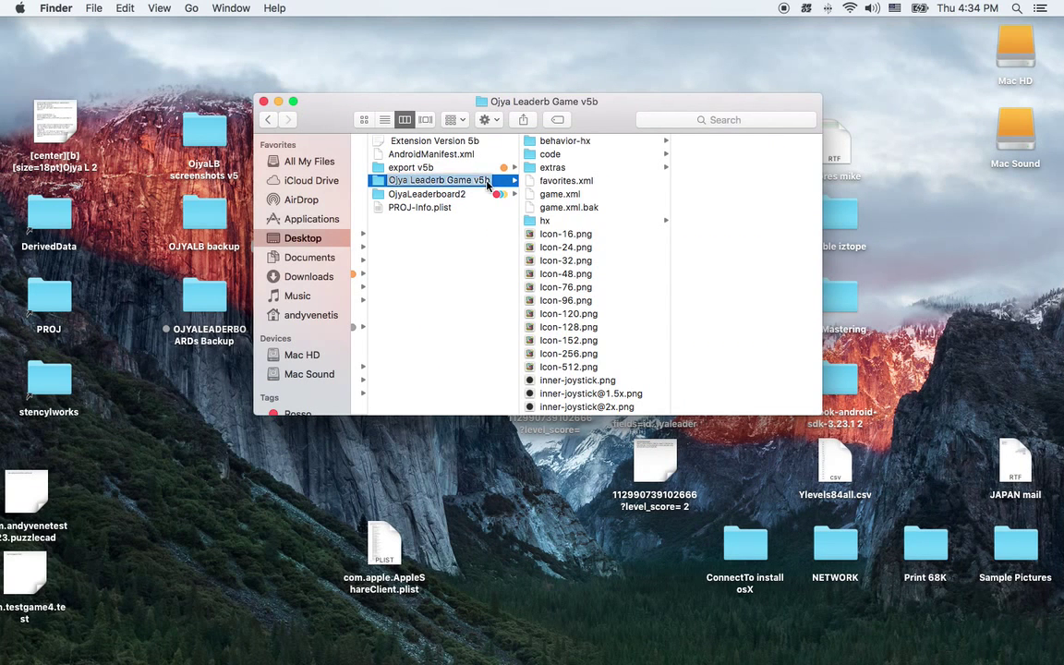
{"action": "left_click", "coordinate": [551, 168]}
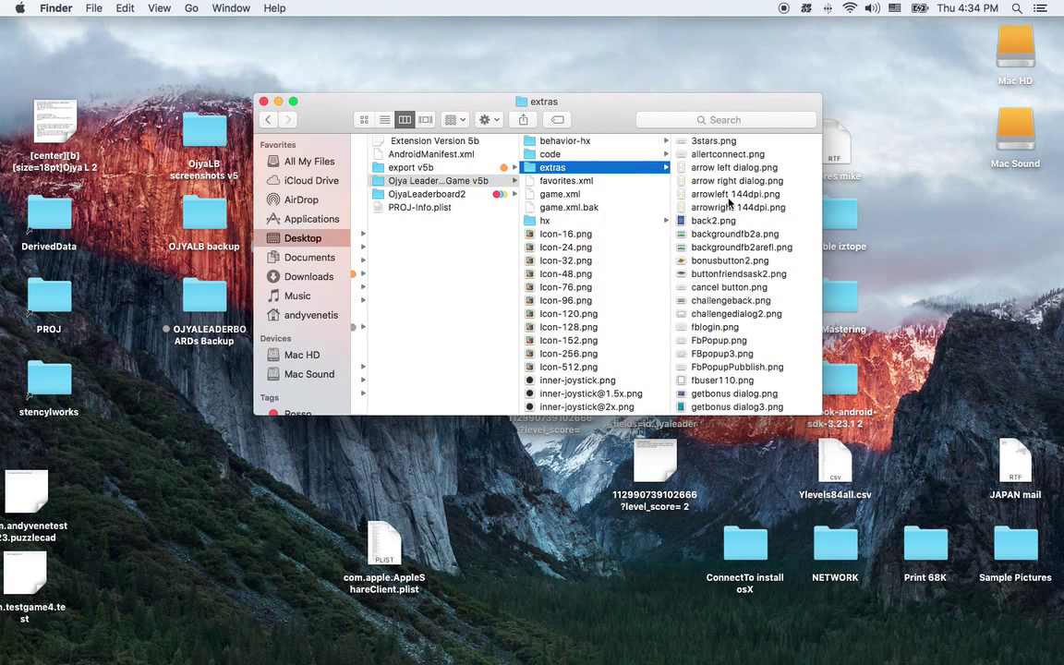
{"action": "scroll", "coordinate": [755, 243], "scroll_direction": "down", "scroll_amount": 10}
{"action": "scroll", "coordinate": [755, 243], "scroll_direction": "up", "scroll_amount": 10}
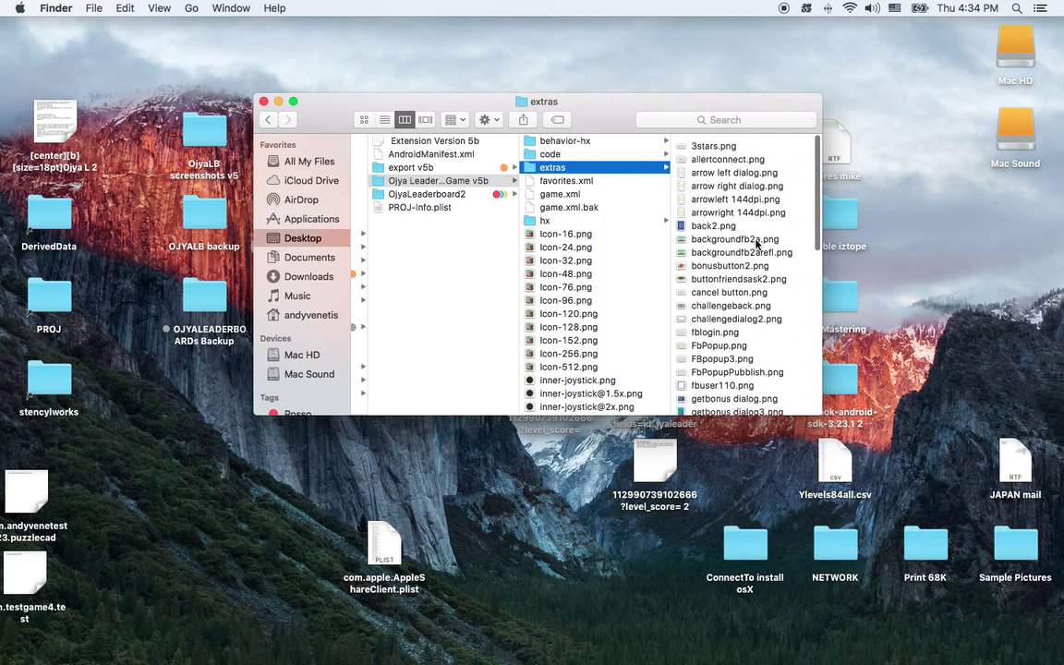
{"action": "scroll", "coordinate": [755, 315], "scroll_direction": "down", "scroll_amount": 10}
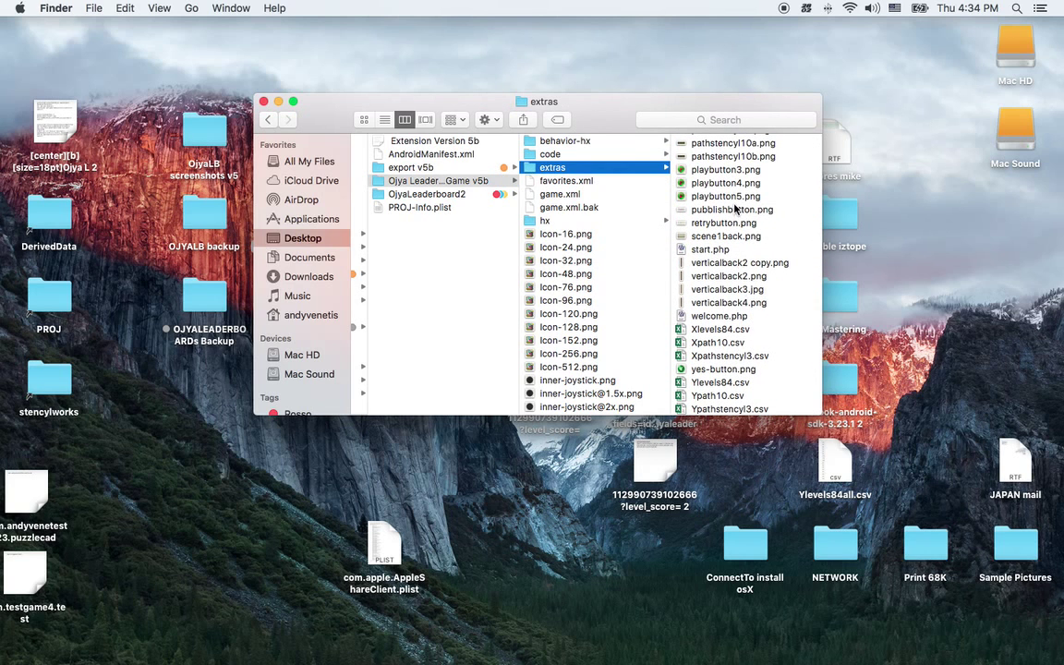
{"action": "scroll", "coordinate": [743, 209], "scroll_direction": "up", "scroll_amount": 10}
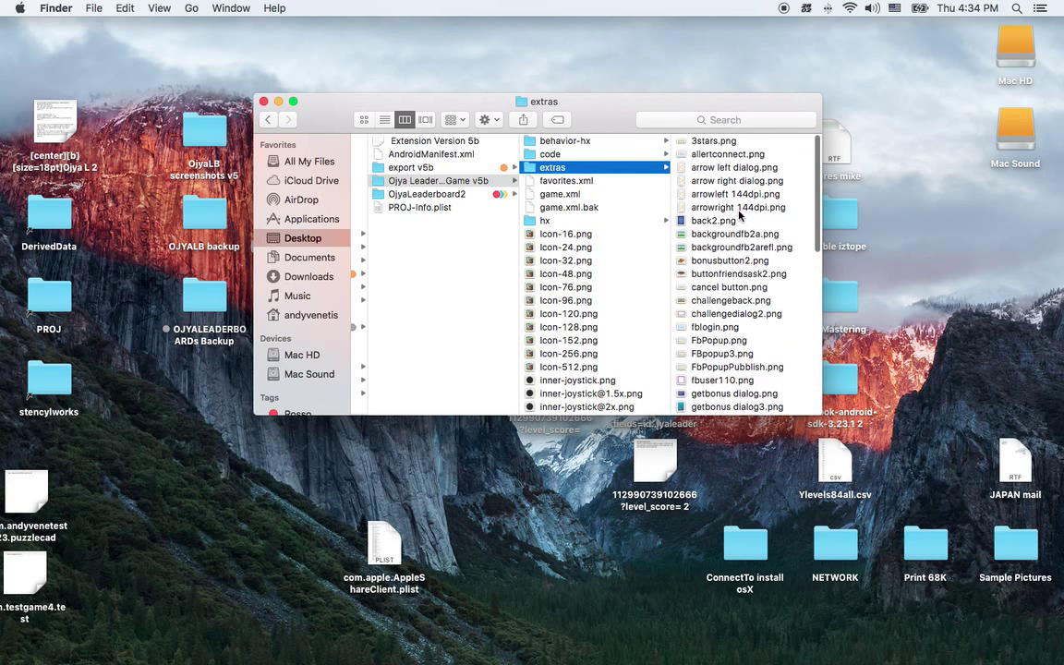
{"action": "left_click", "coordinate": [724, 140]}
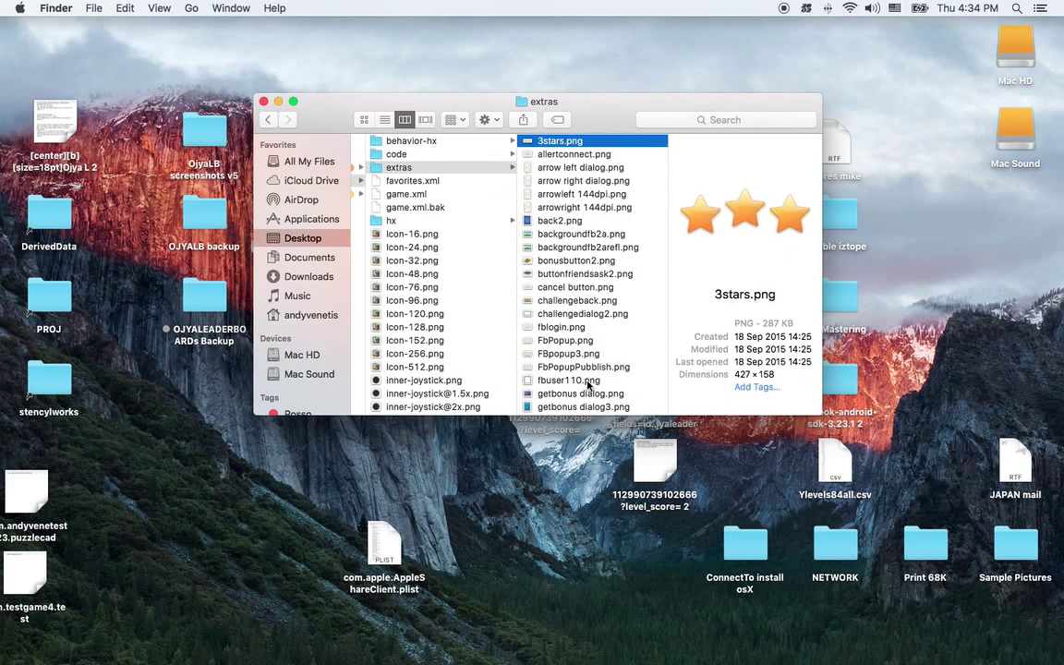
{"action": "scroll", "coordinate": [577, 388], "scroll_direction": "left", "scroll_amount": 6}
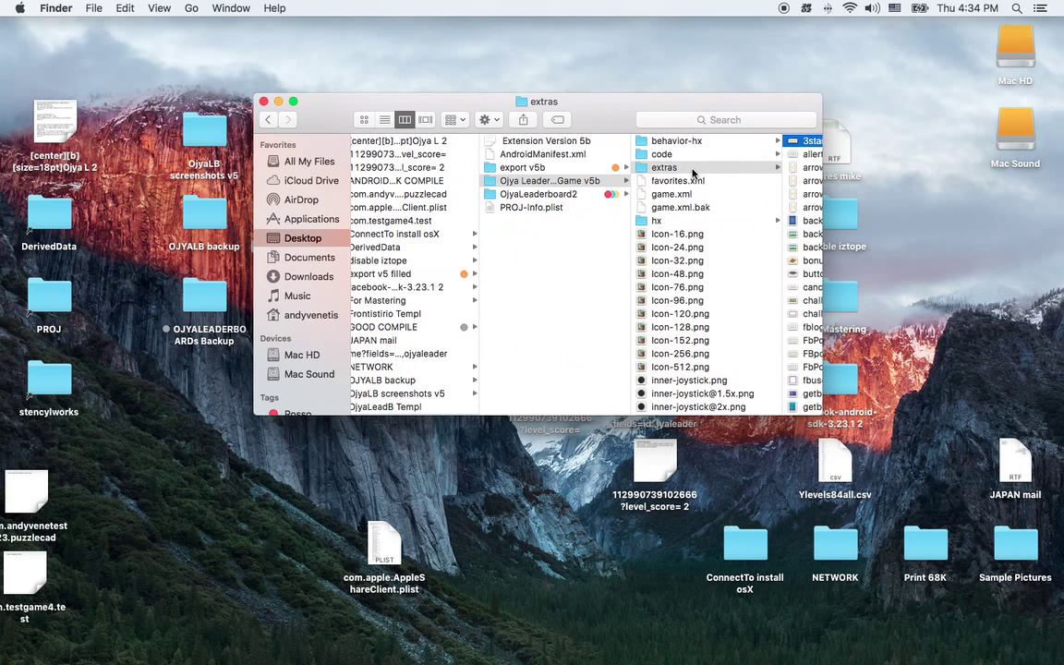
{"action": "scroll", "coordinate": [693, 183], "scroll_direction": "right", "scroll_amount": 4}
{"action": "scroll", "coordinate": [691, 187], "scroll_direction": "right", "scroll_amount": 3}
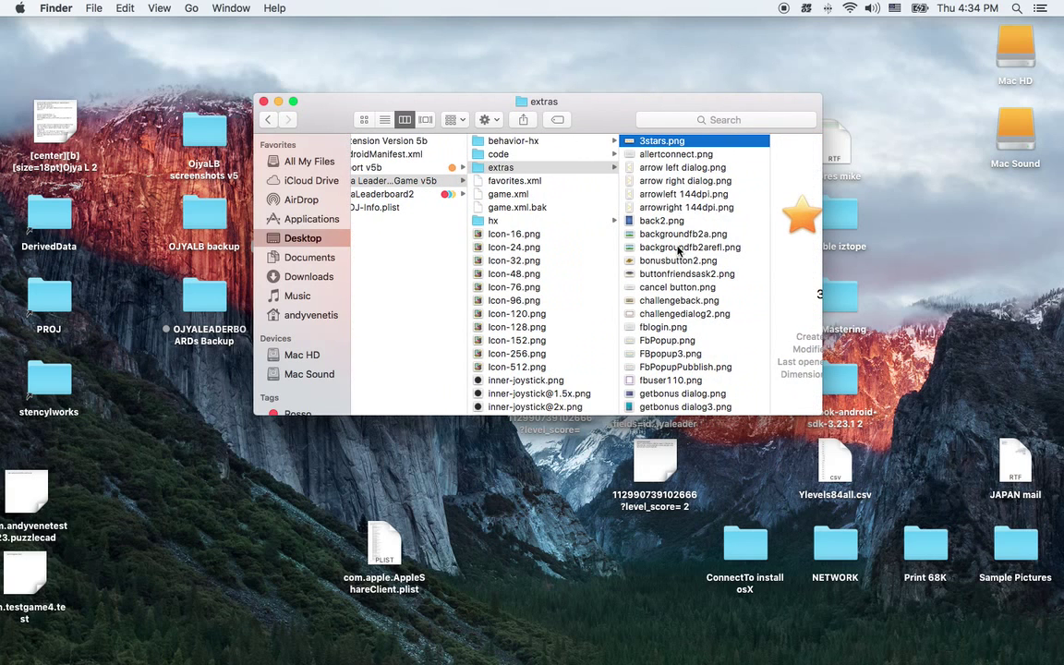
{"action": "scroll", "coordinate": [681, 222], "scroll_direction": "down", "scroll_amount": 10}
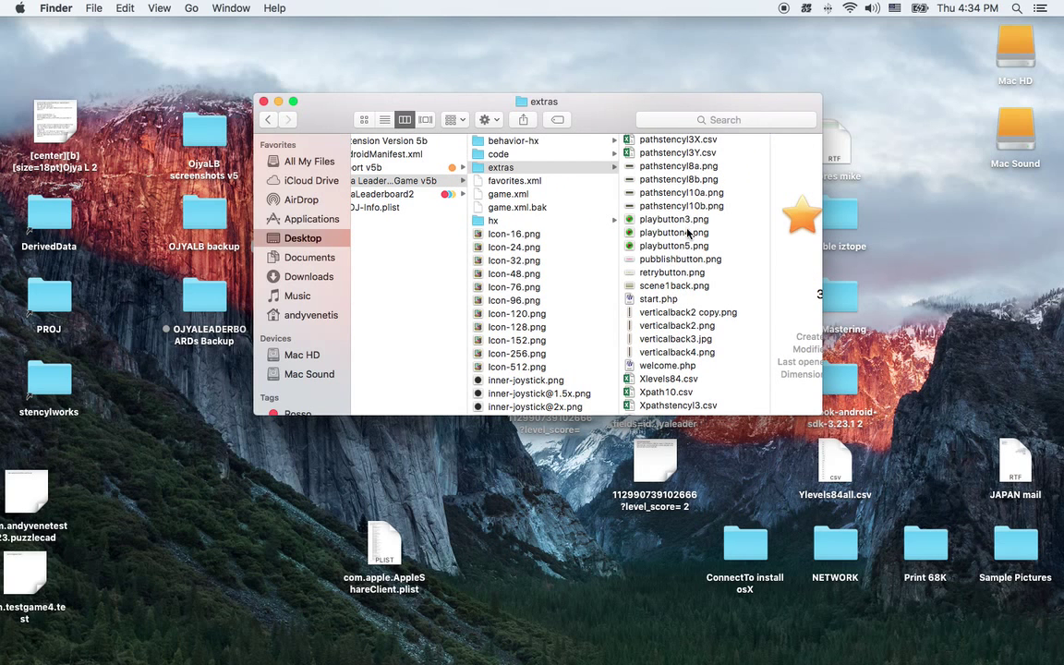
Step: Switch to the import guide in Safari and review the names and types of the 11 game attributes to create
{"action": "key", "text": "ctrl+Right"}
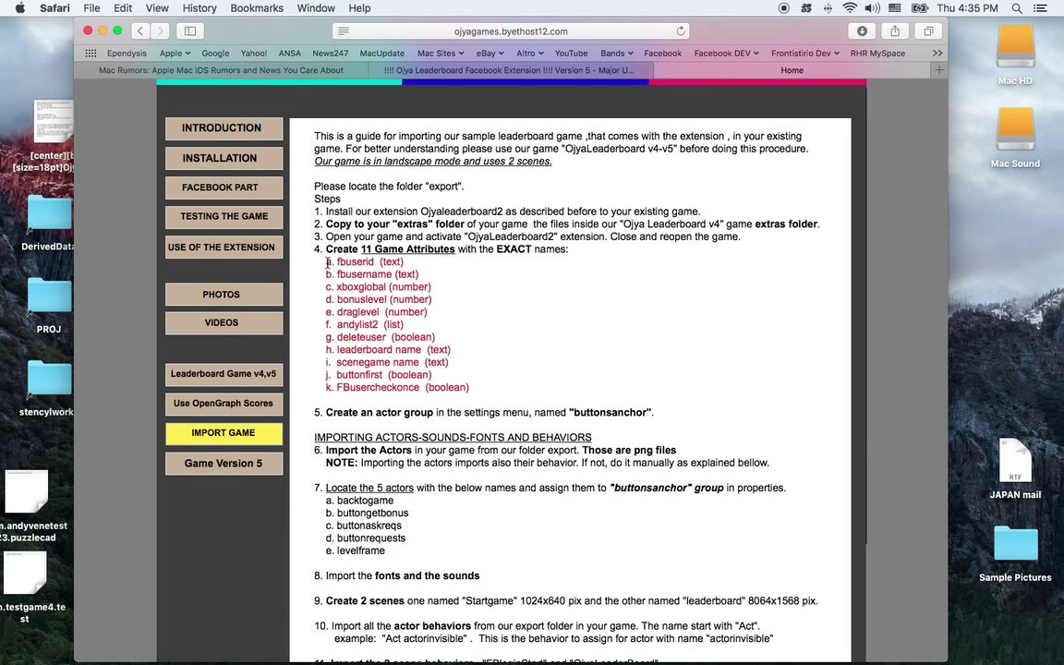
{"action": "left_click_drag", "start_coordinate": [328, 262], "coordinate": [499, 389]}
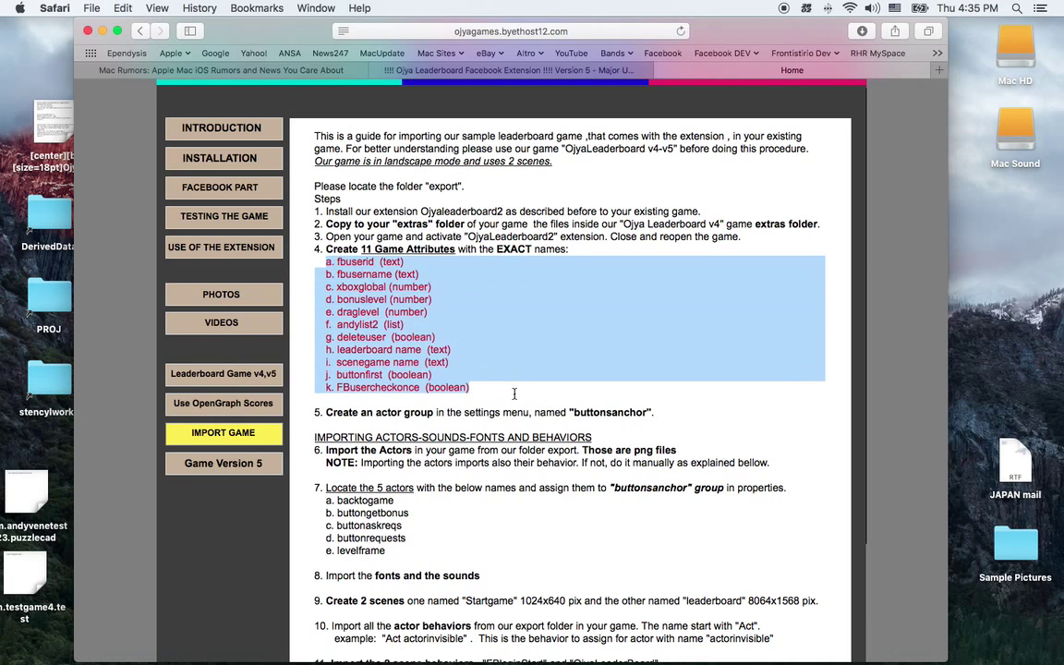
{"action": "left_click", "coordinate": [532, 359]}
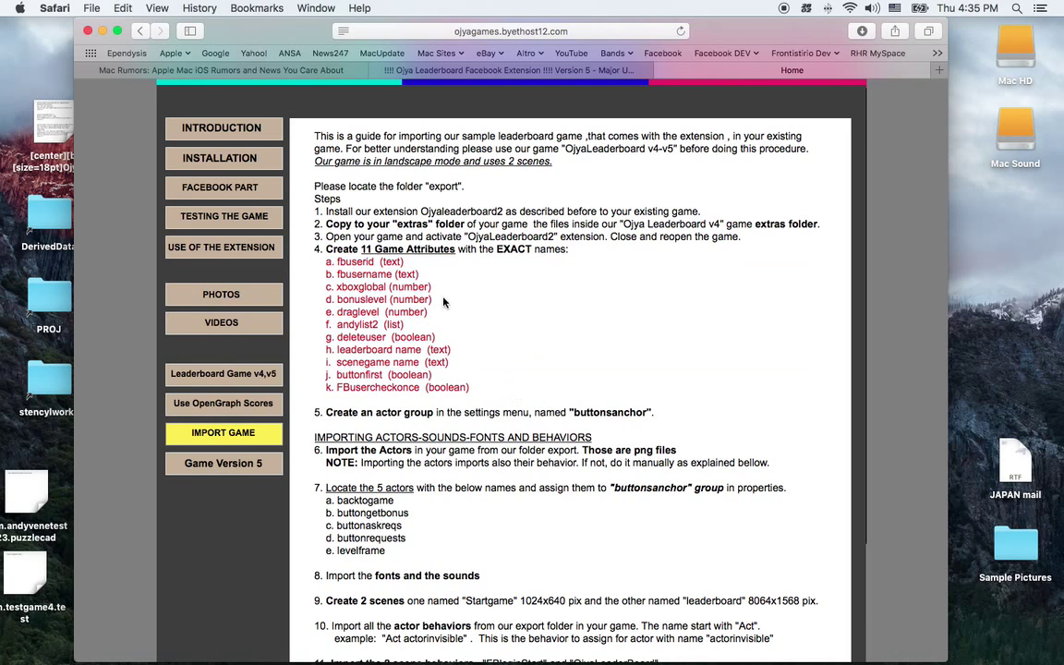
{"action": "double_click", "coordinate": [390, 262]}
Step: Switch to Stencyl and view the buttonsanchor collision group in the game settings
{"action": "key", "text": "ctrl+Left"}
{"action": "key", "text": "super+Tab"}
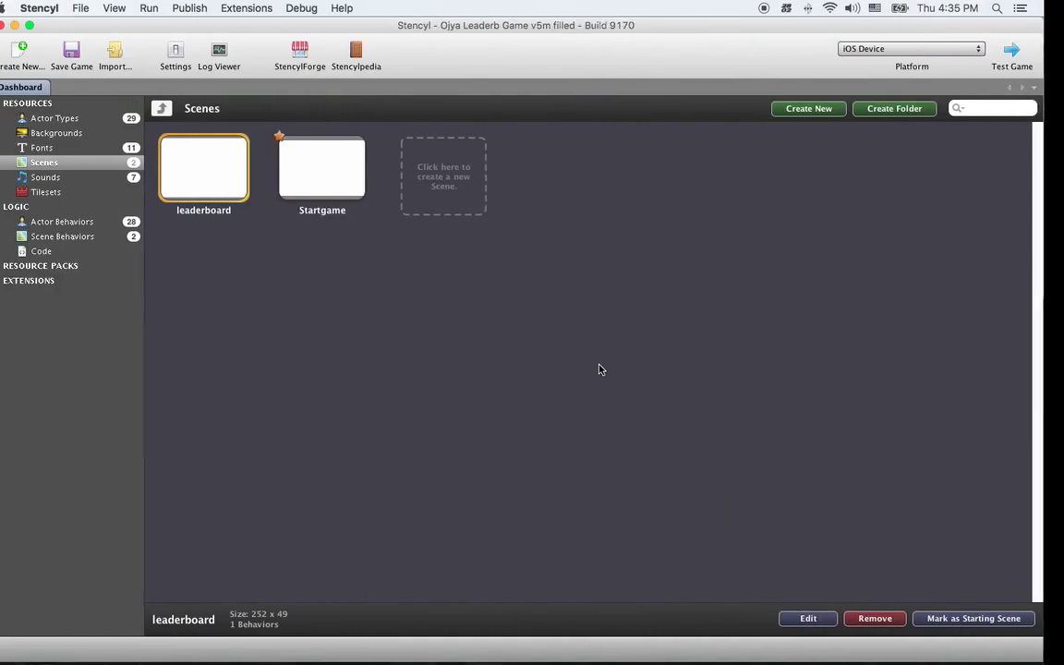
{"action": "left_click", "coordinate": [196, 55]}
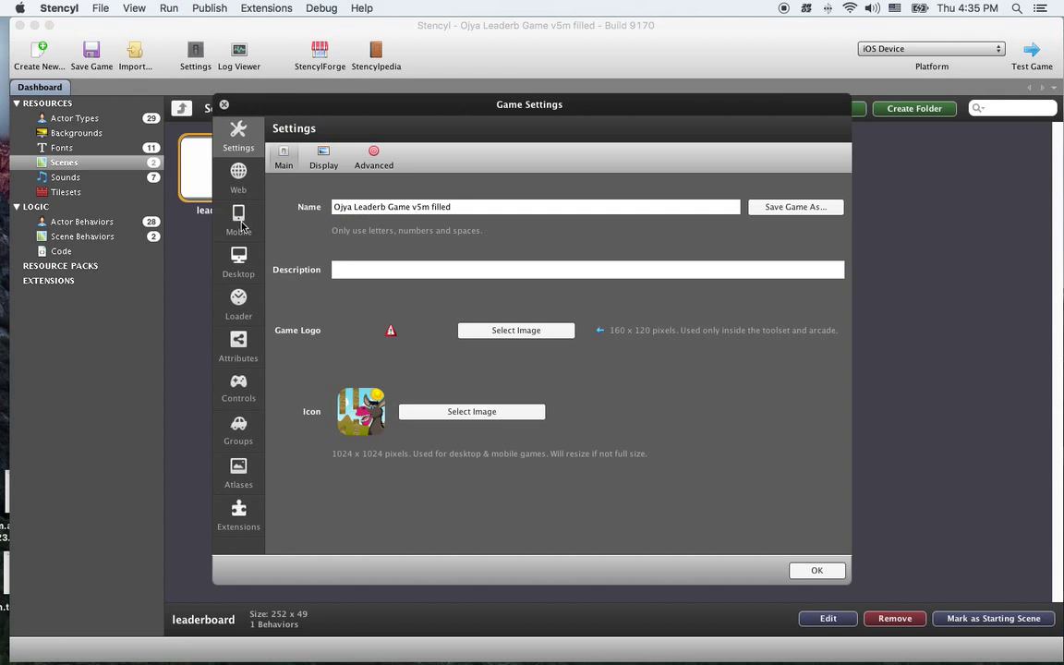
{"action": "left_click", "coordinate": [238, 430]}
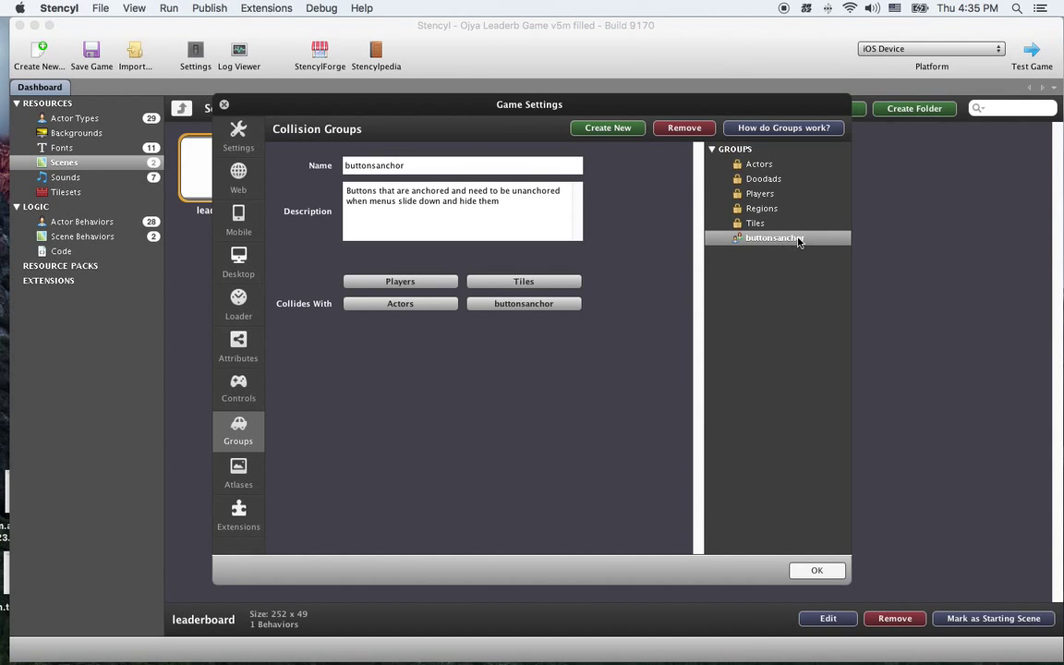
Step: Highlight the group name "buttonsanchor" in the Safari guide and compare it with the collision group in Stencyl
{"action": "key", "text": "ctrl+Right"}
{"action": "key", "text": "ctrl+Right"}
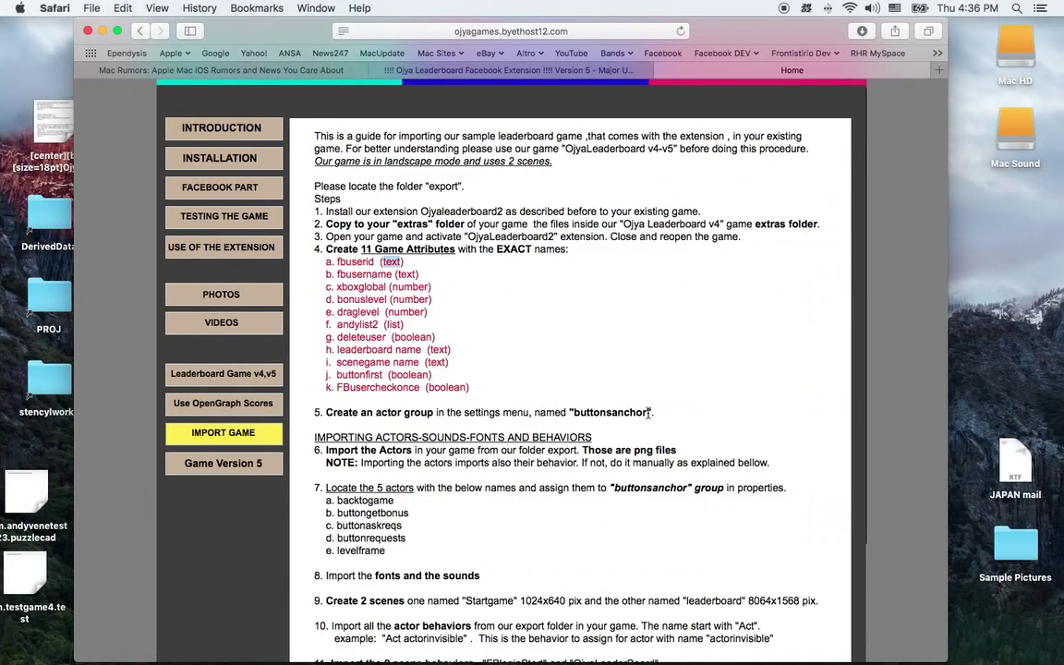
{"action": "left_click_drag", "start_coordinate": [649, 412], "coordinate": [573, 412]}
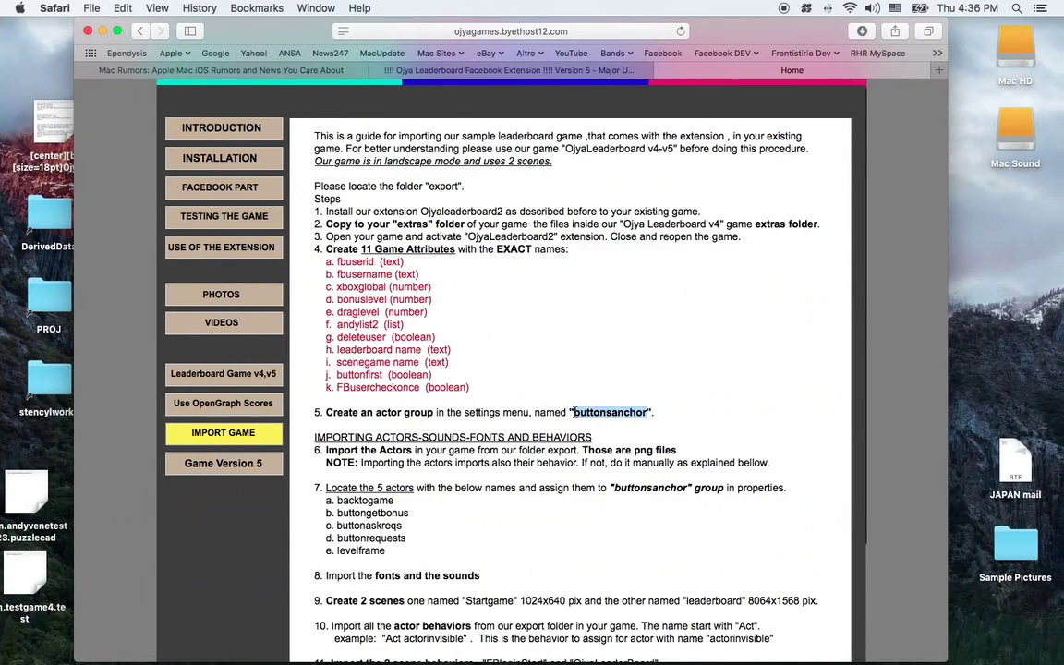
{"action": "key", "text": "ctrl+Left"}
{"action": "key", "text": "ctrl+Left"}
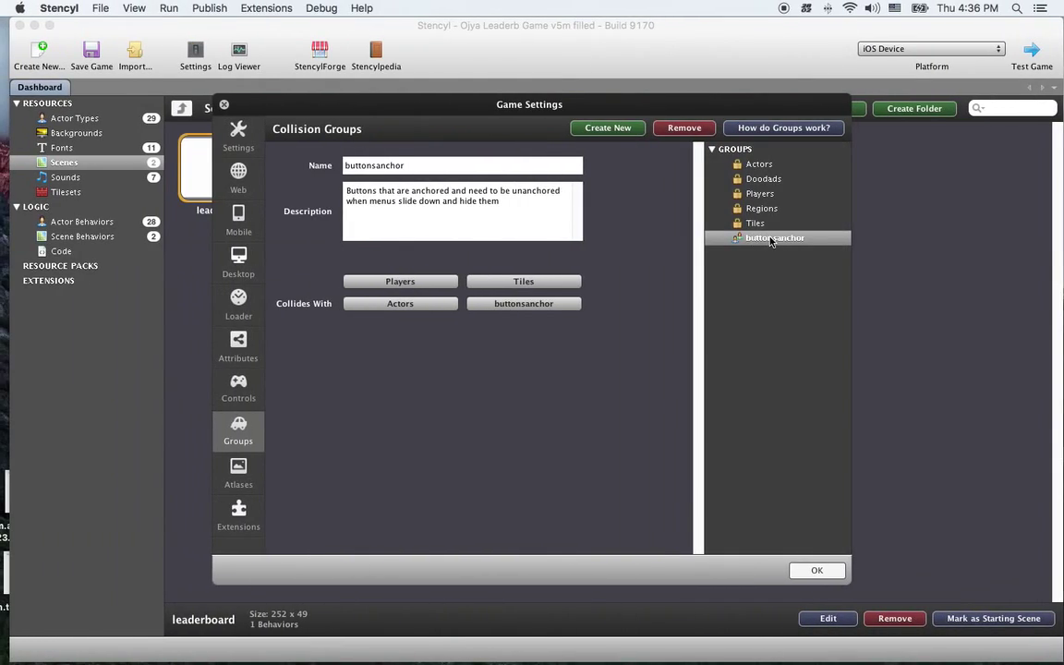
Step: Close Stencyl's game settings and consult the import guide in Safari before returning to the extras folder in Finder
{"action": "left_click", "coordinate": [225, 107]}
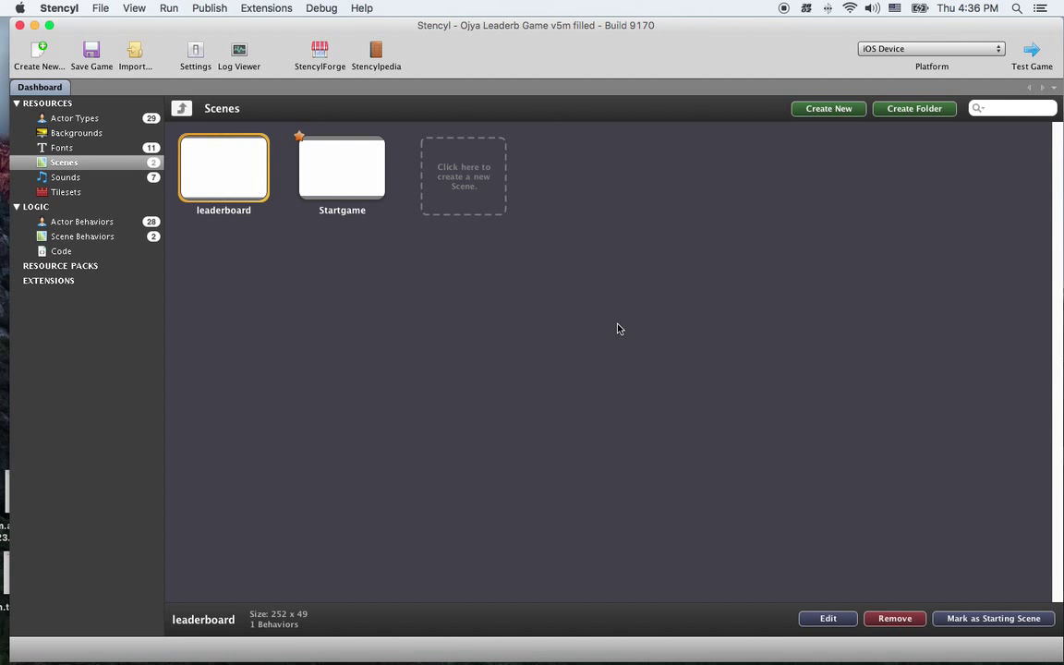
{"action": "key", "text": "ctrl+Right"}
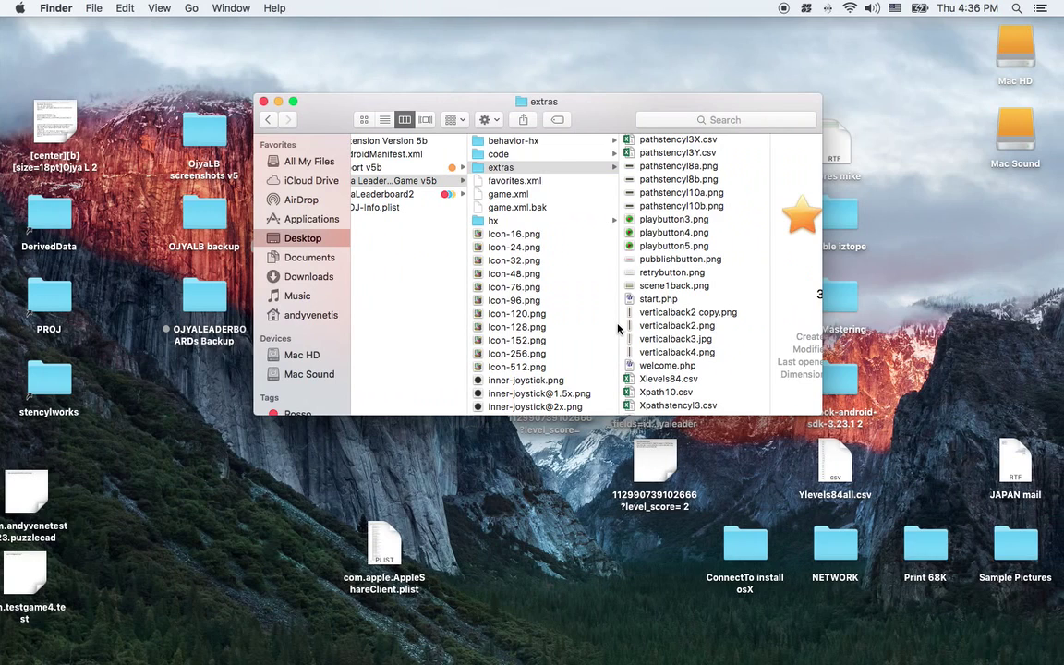
{"action": "key", "text": "ctrl+Right"}
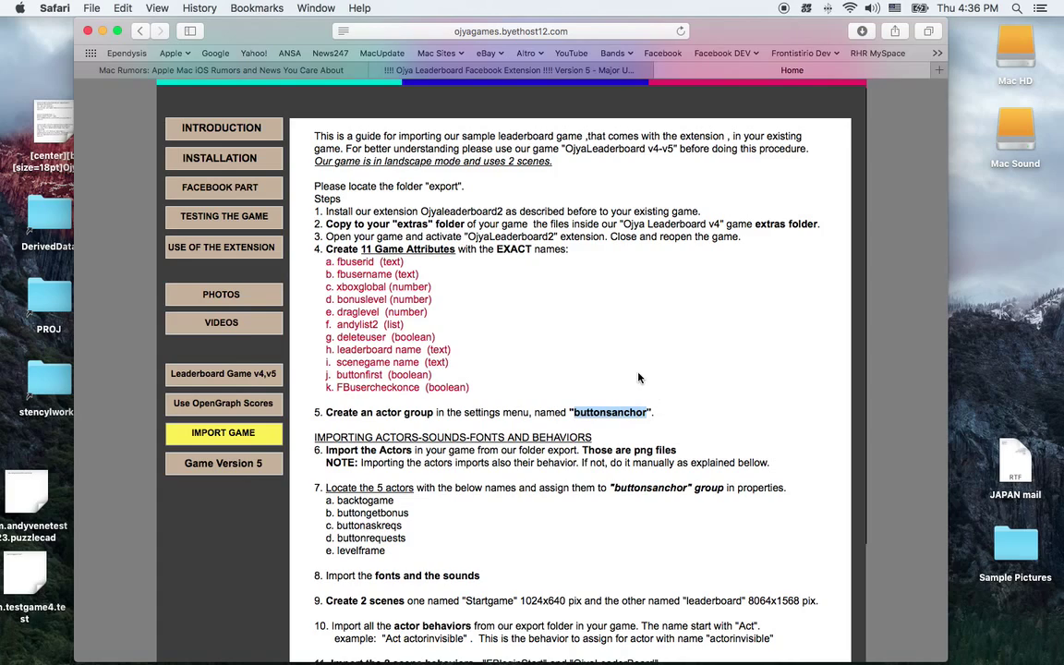
{"action": "key", "text": "ctrl+Left"}
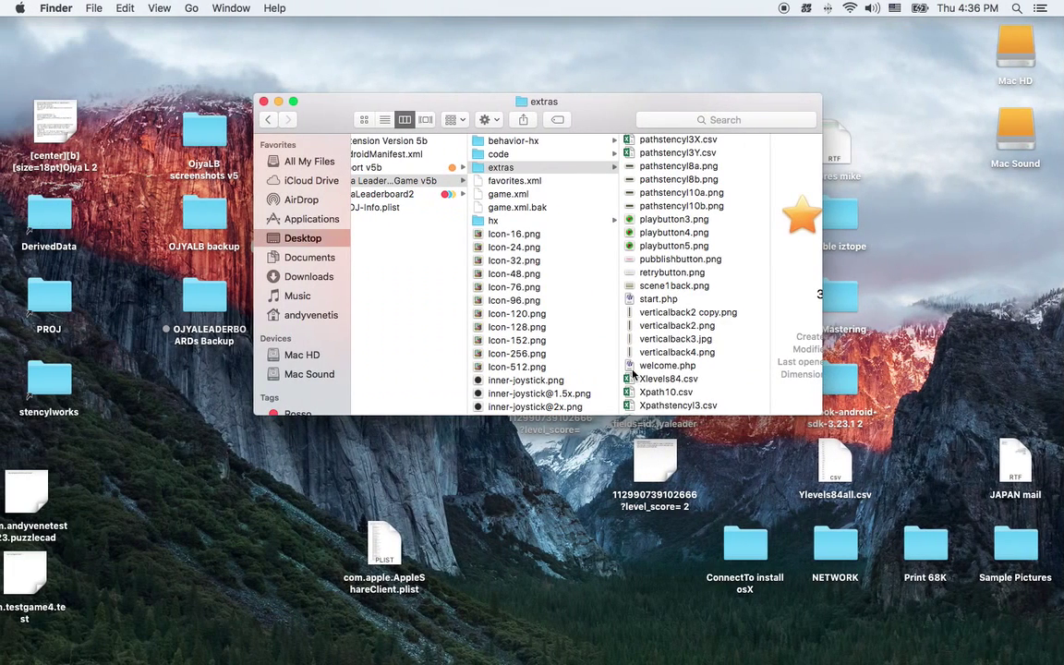
Step: Switch to Stencyl and look over the game's actor types
{"action": "key", "text": "ctrl+Left"}
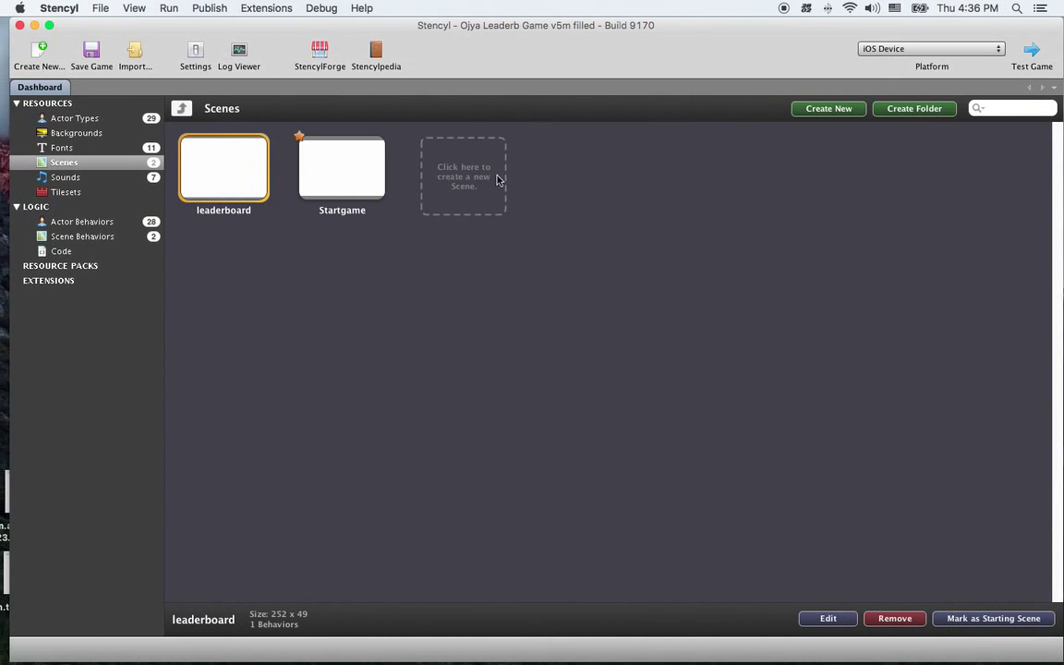
{"action": "left_click", "coordinate": [305, 8]}
{"action": "mouse_move", "coordinate": [224, 7]}
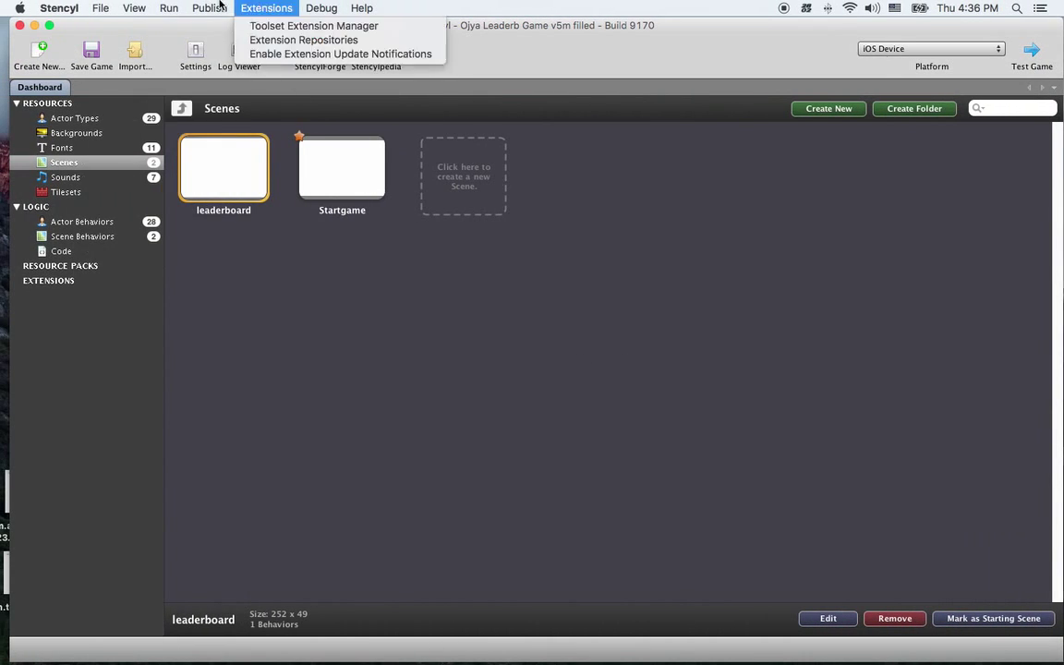
{"action": "left_click", "coordinate": [319, 256]}
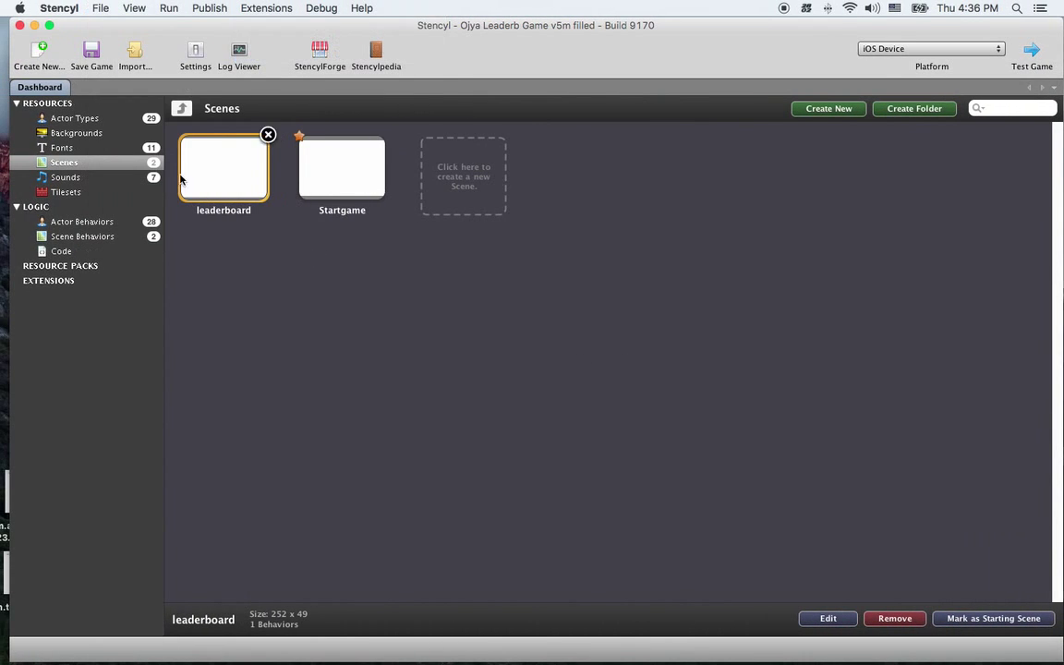
{"action": "left_click", "coordinate": [84, 120]}
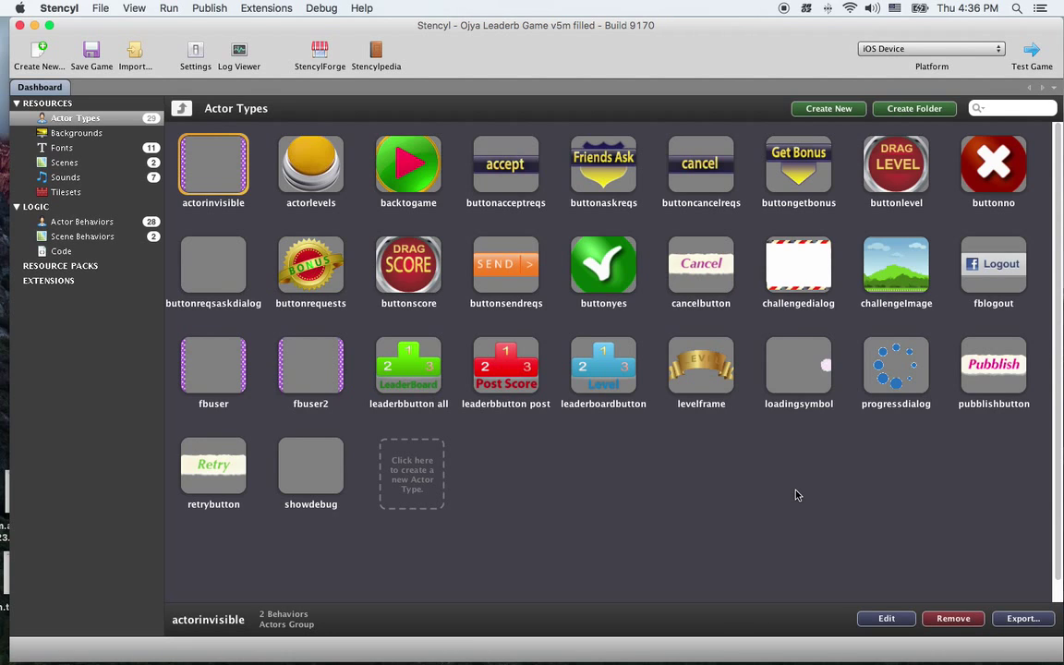
{"action": "key", "text": "End"}
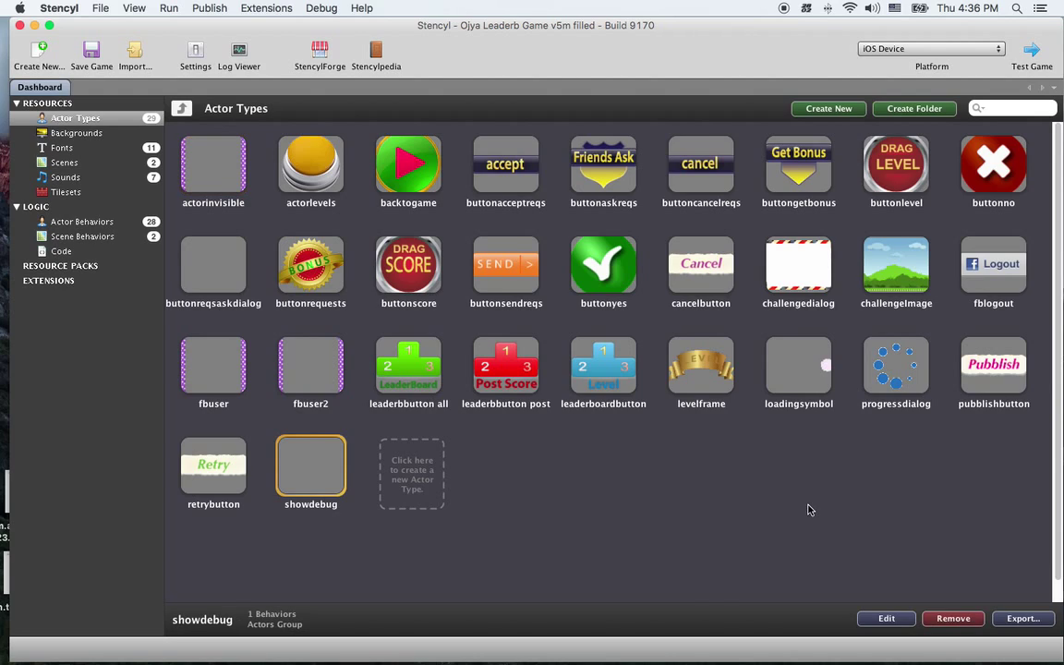
Step: Open the Actors folder inside export v5b in Finder and preview actorinvisible.png and backtogame.png, comparing them with Stencyl's actor types
{"action": "key", "text": "ctrl+Right"}
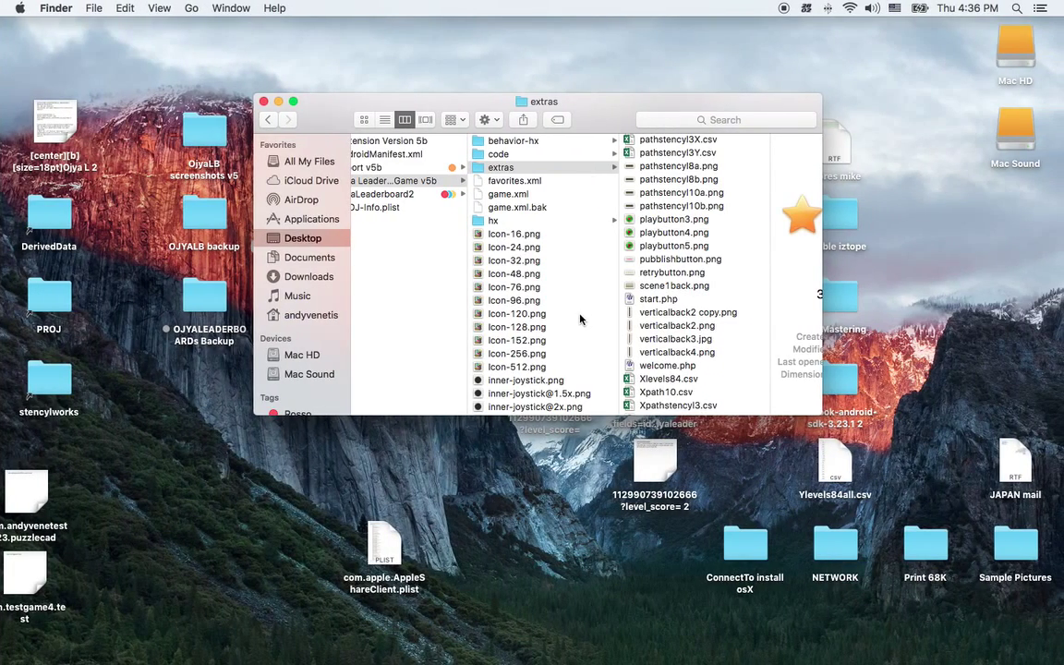
{"action": "scroll", "coordinate": [578, 317], "scroll_direction": "left", "scroll_amount": 3}
{"action": "left_click", "coordinate": [464, 169]}
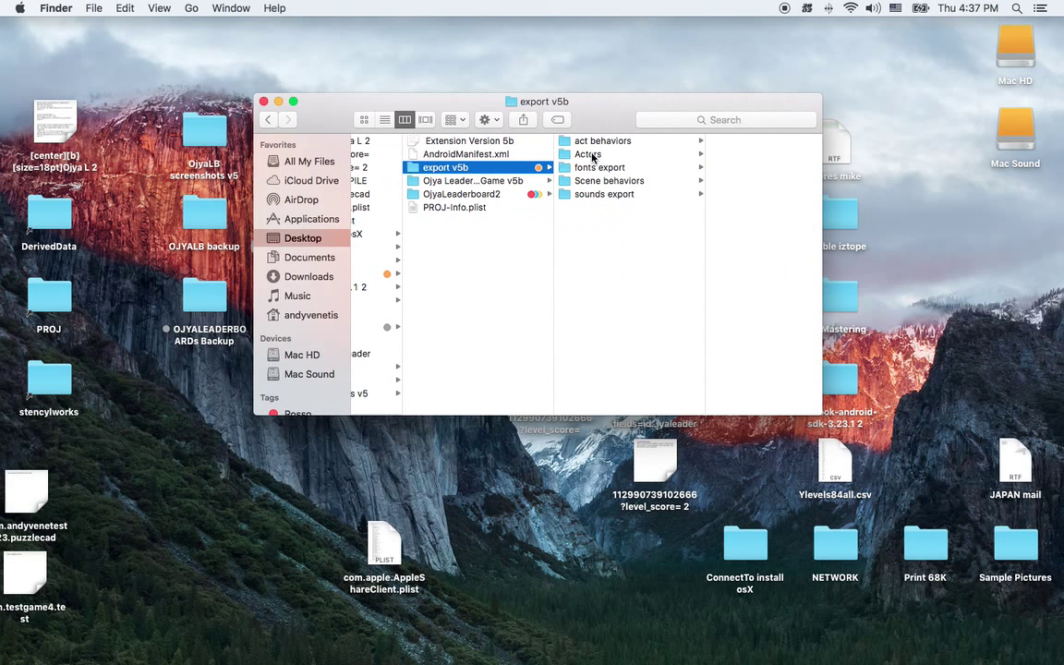
{"action": "left_click", "coordinate": [589, 155]}
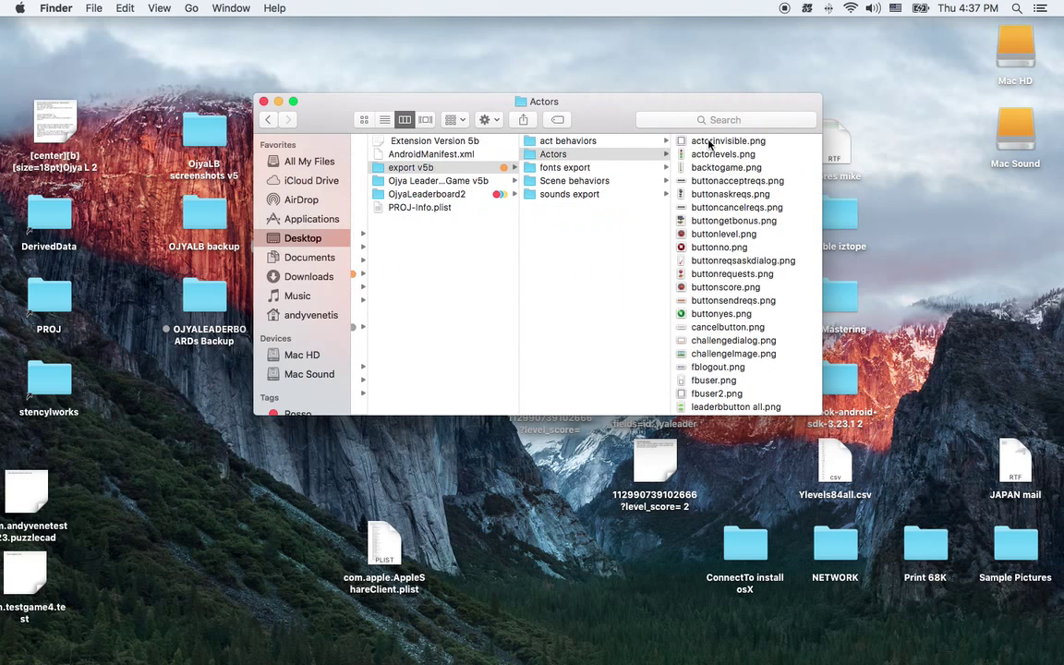
{"action": "left_click", "coordinate": [710, 143]}
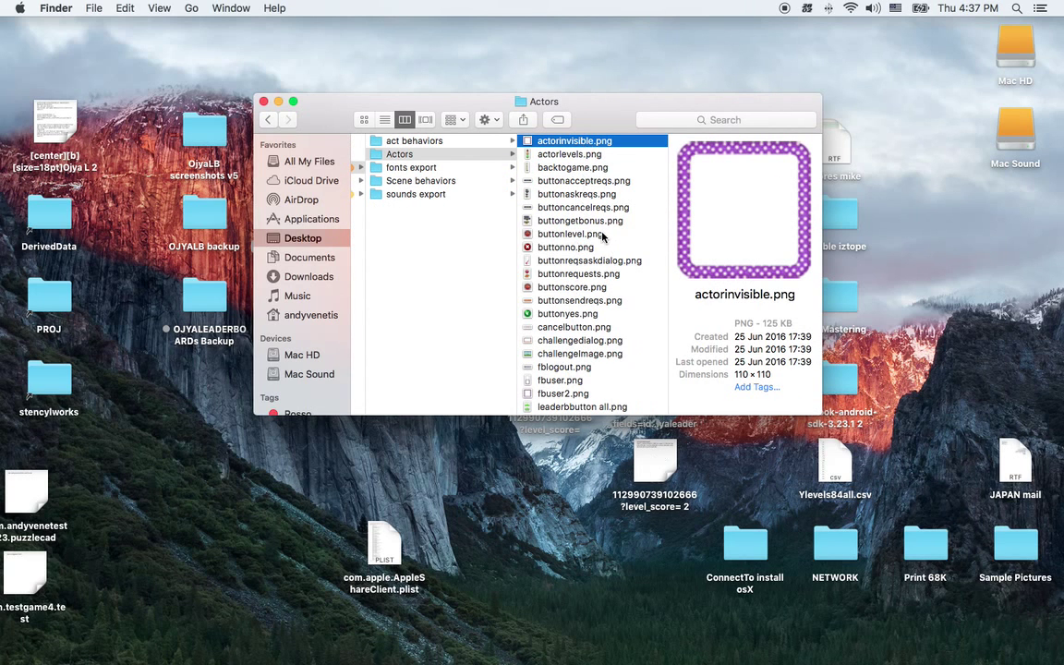
{"action": "key", "text": "ctrl+Left"}
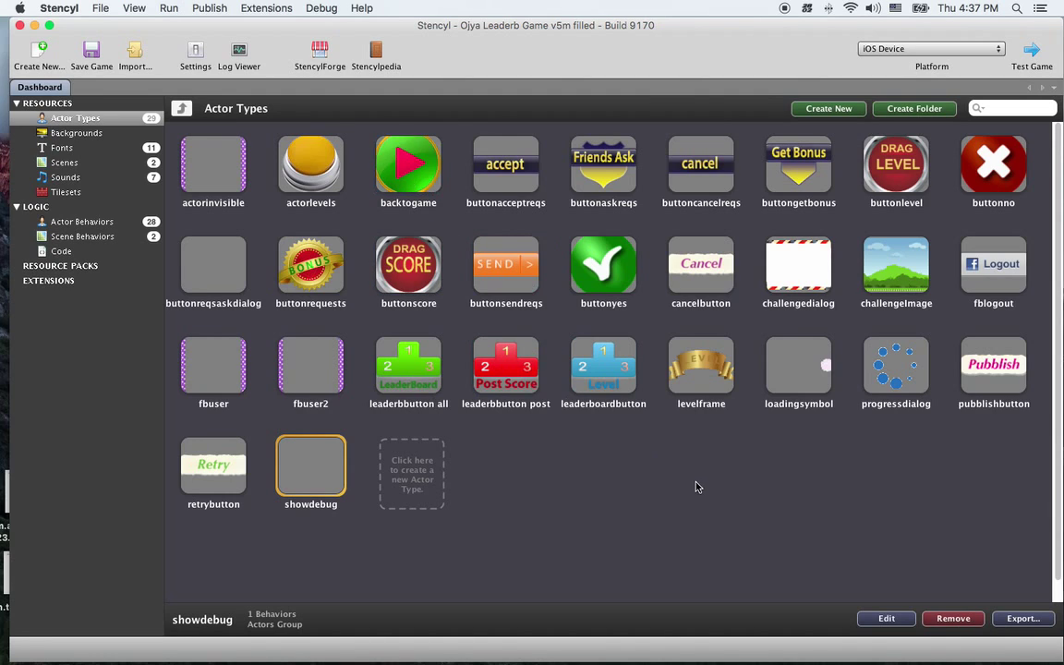
{"action": "key", "text": "super+h"}
{"action": "left_click", "coordinate": [595, 167]}
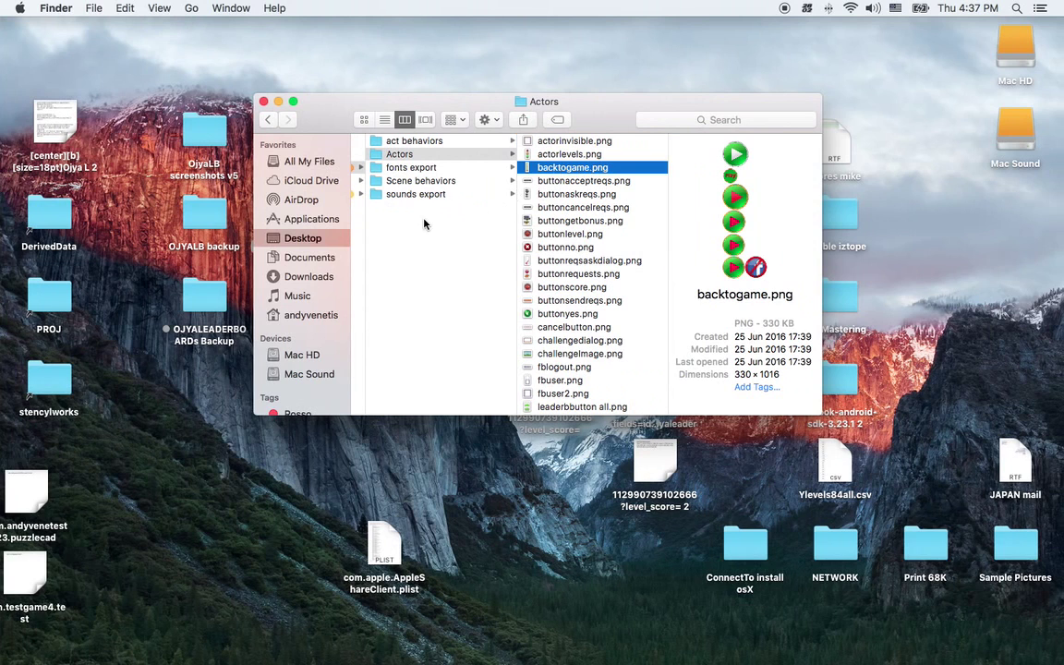
Step: Switch to Stencyl, inspect the behavior attached to the backtogame actor type, and close the actor
{"action": "key", "text": "super+Tab"}
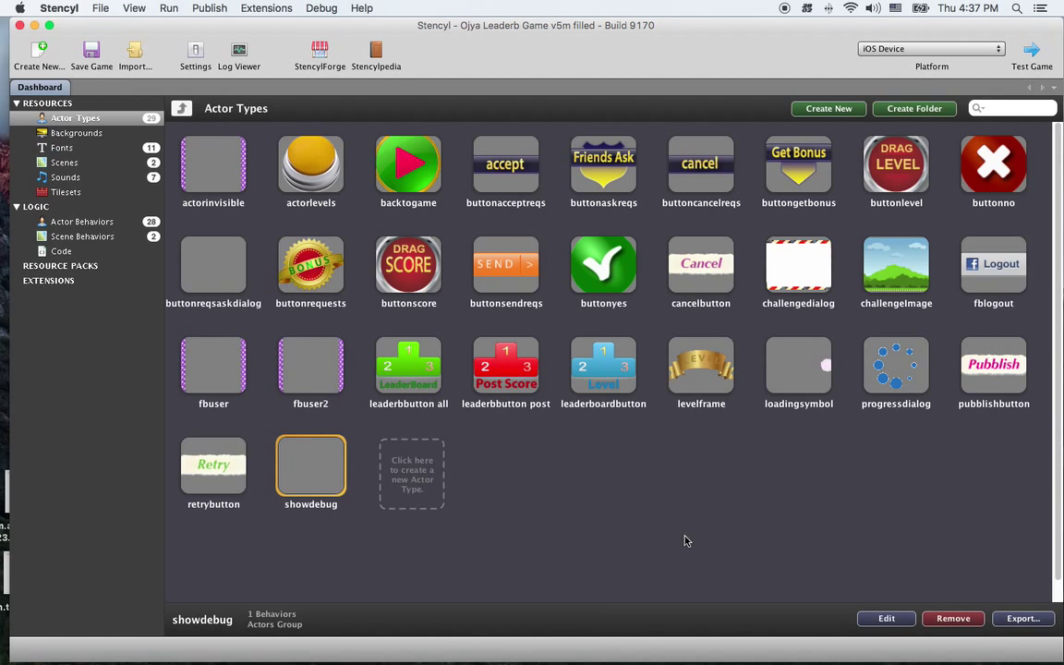
{"action": "double_click", "coordinate": [417, 175]}
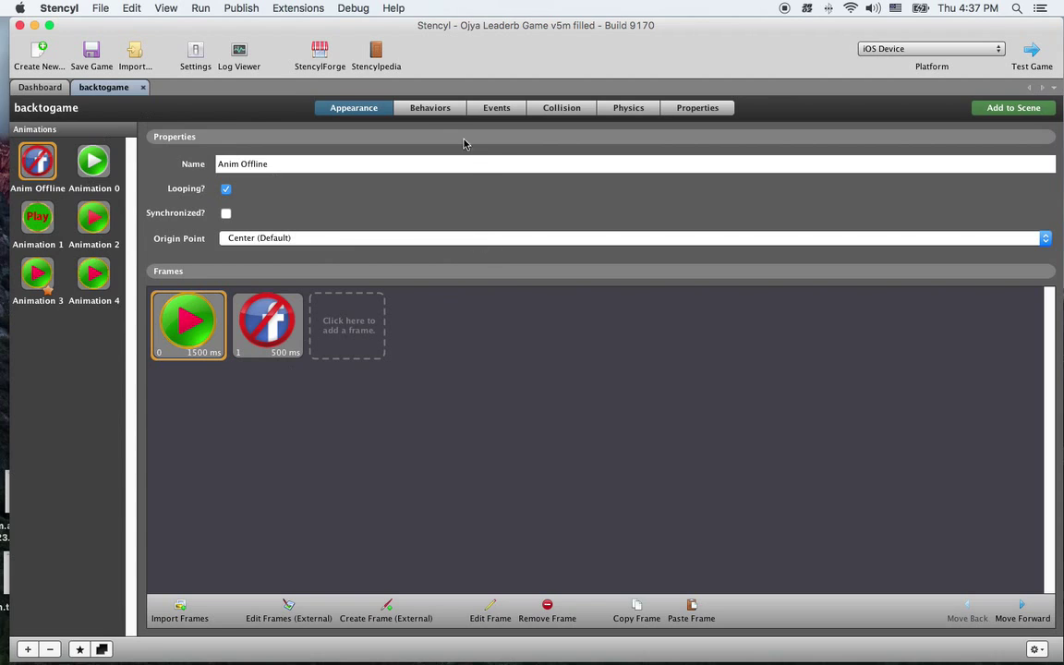
{"action": "left_click", "coordinate": [440, 111]}
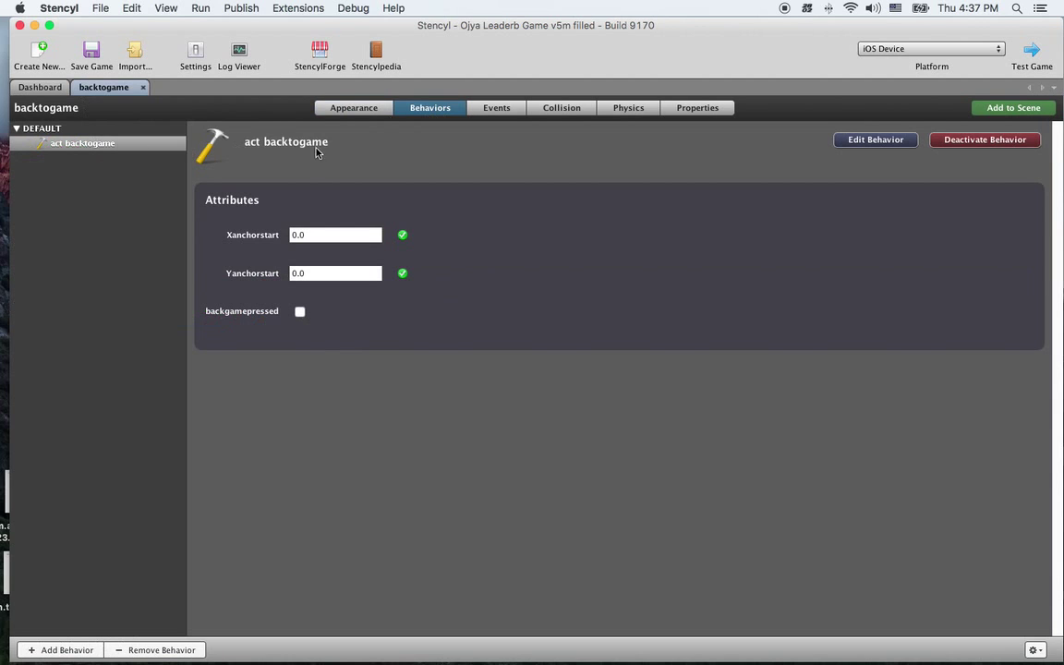
{"action": "left_click", "coordinate": [143, 88]}
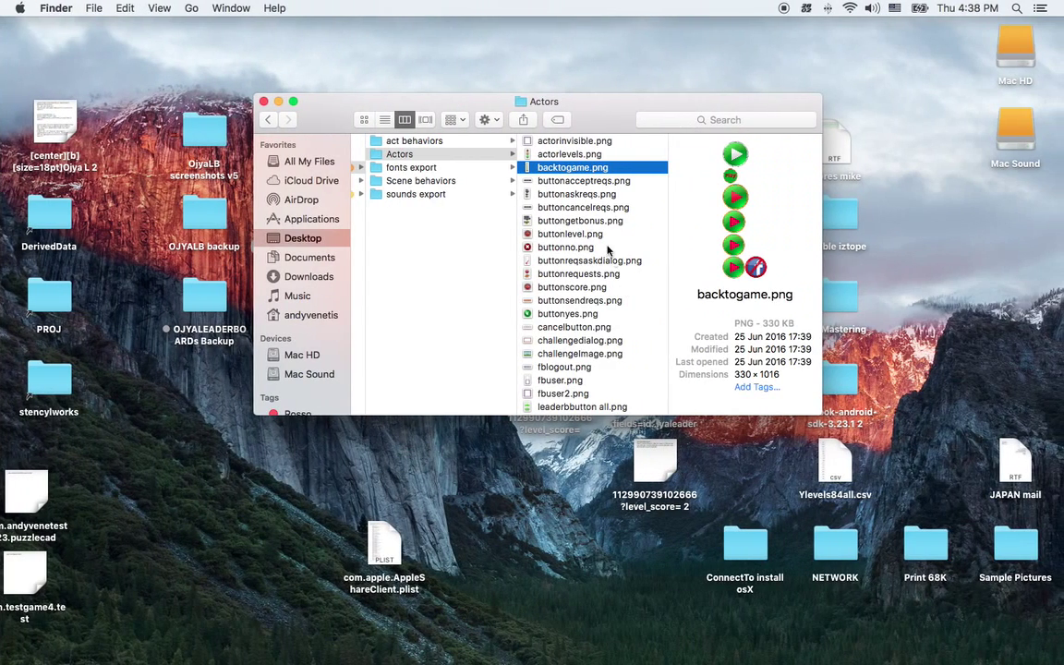
Step: Review the exported files in Finder, comparing the Actors folder with the act behaviors folder
{"action": "scroll", "coordinate": [598, 245], "scroll_direction": "down", "scroll_amount": 5}
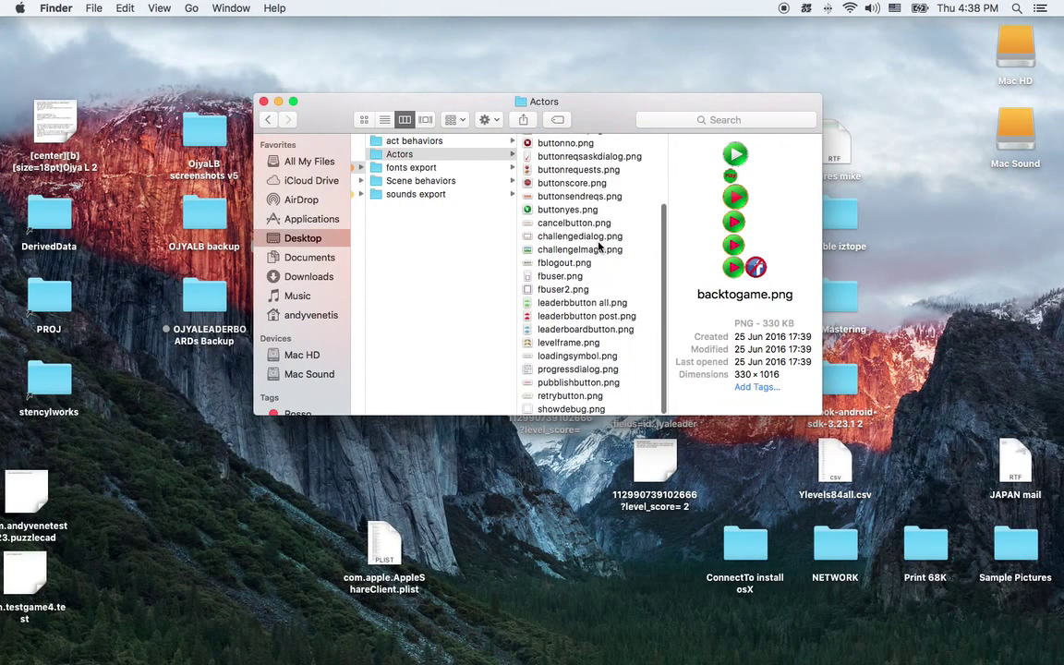
{"action": "scroll", "coordinate": [598, 245], "scroll_direction": "up", "scroll_amount": 5}
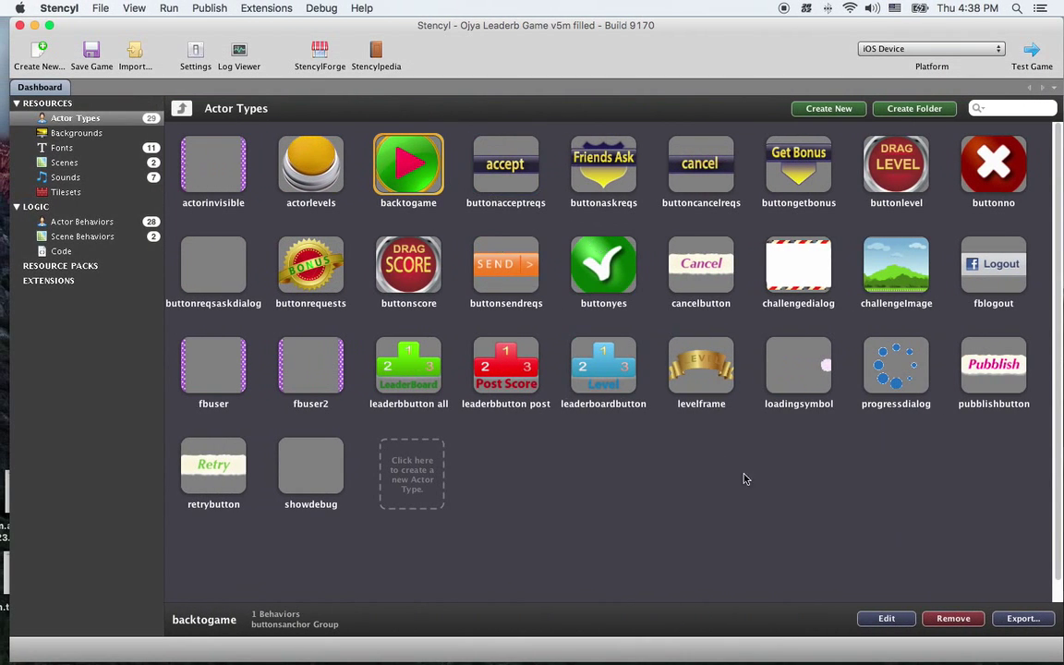
{"action": "key", "text": "ctrl+Right"}
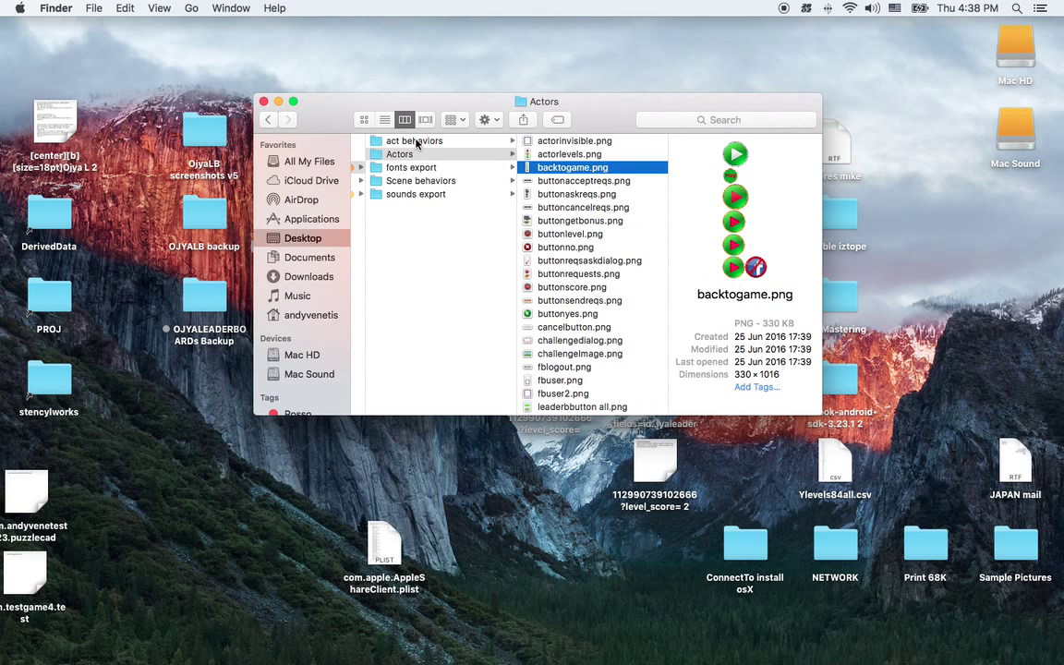
{"action": "left_click", "coordinate": [416, 143]}
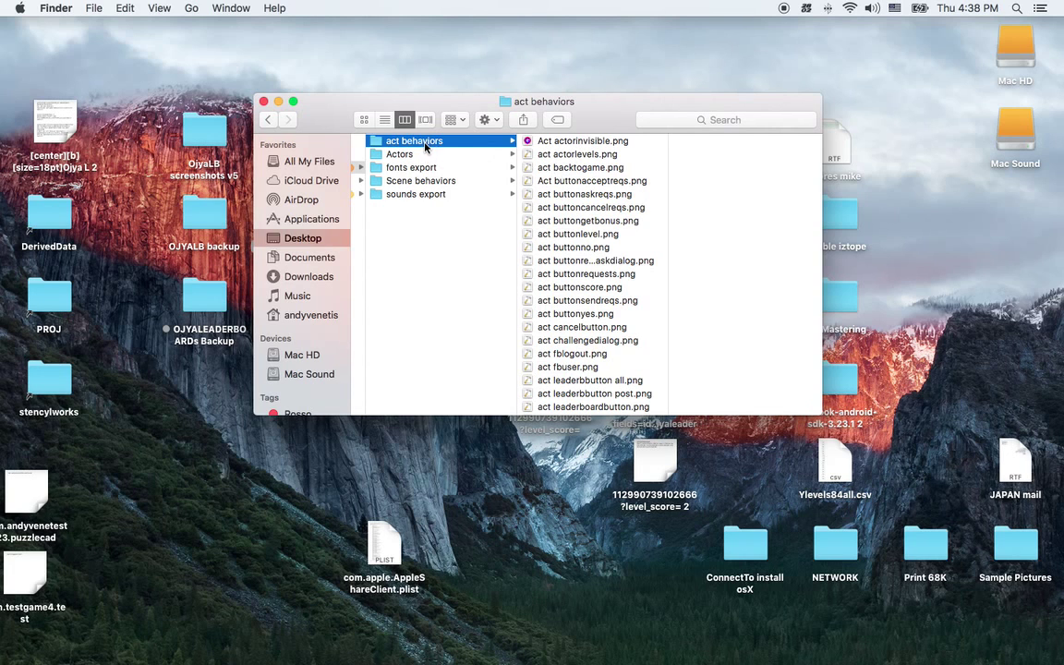
{"action": "left_click", "coordinate": [451, 156]}
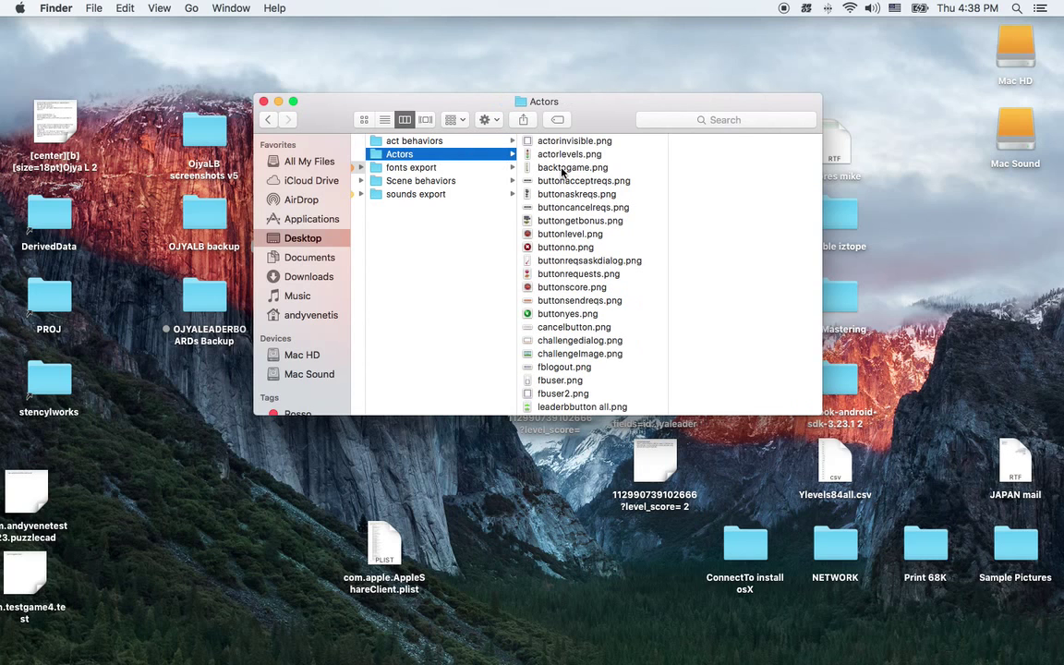
{"action": "left_click", "coordinate": [561, 168]}
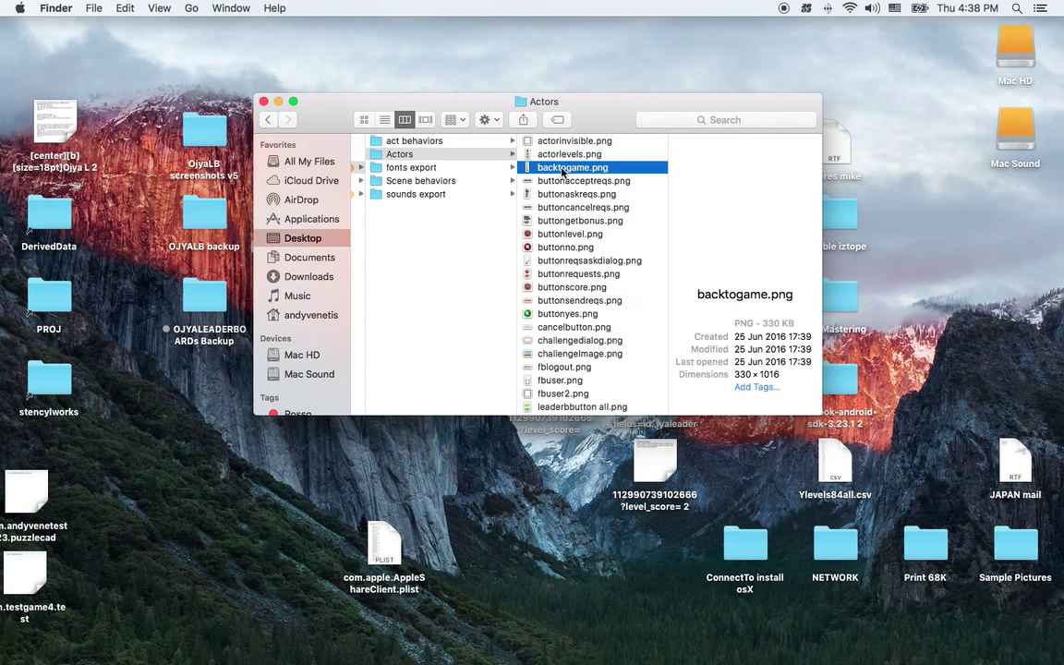
{"action": "left_click", "coordinate": [438, 142]}
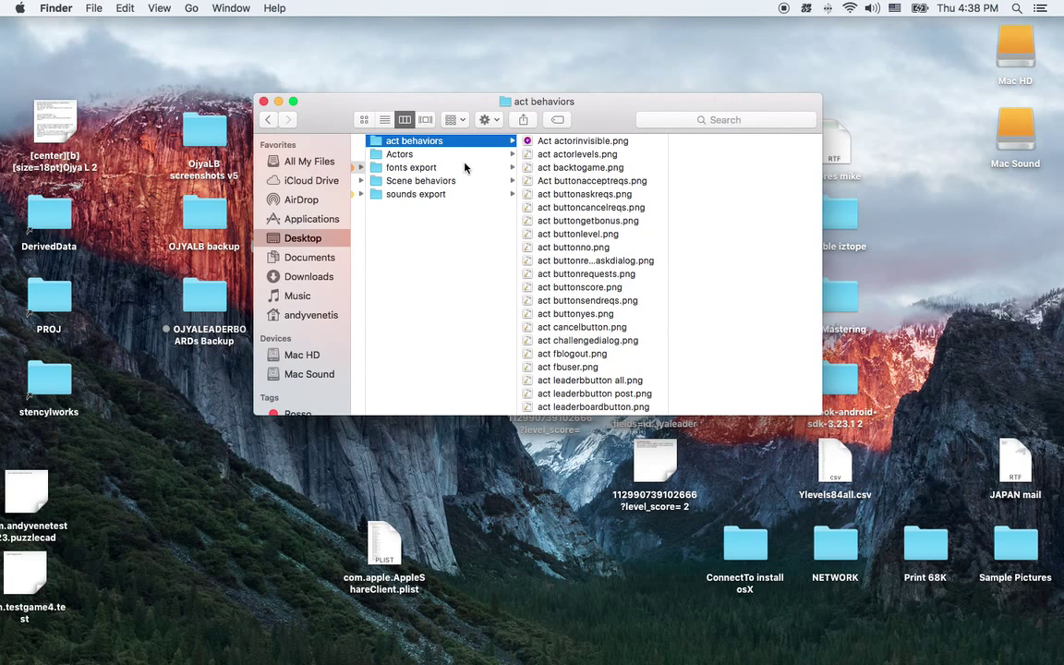
Step: Consult the Safari guide for the five actors that belong in the buttonsanchor group, and return to Stencyl's actor types
{"action": "key", "text": "ctrl+Left"}
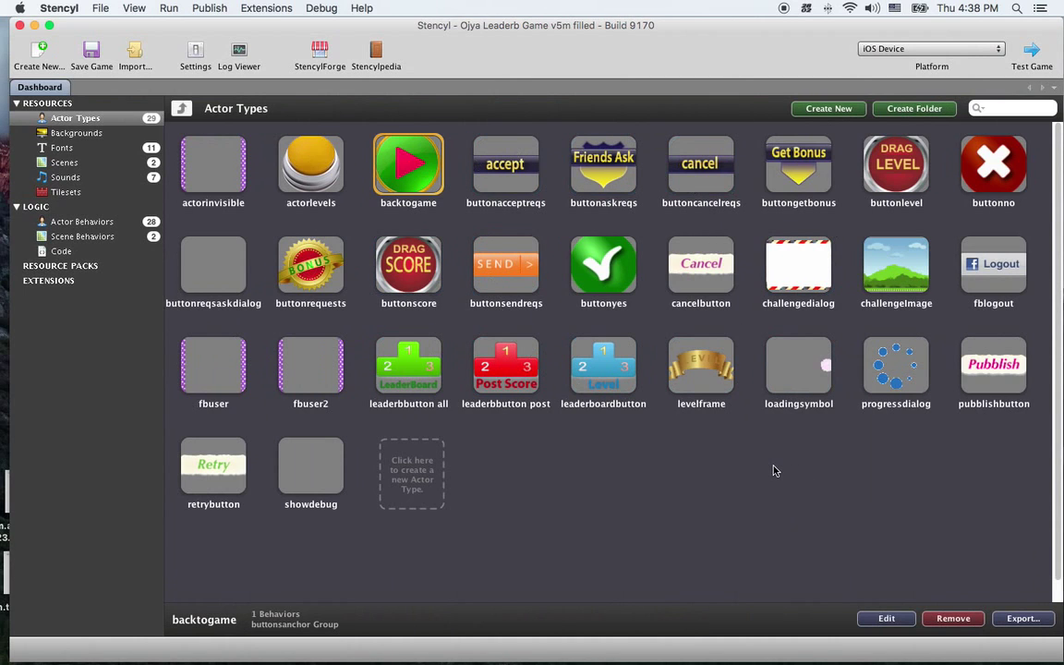
{"action": "key", "text": "ctrl+Right"}
{"action": "key", "text": "ctrl+Right"}
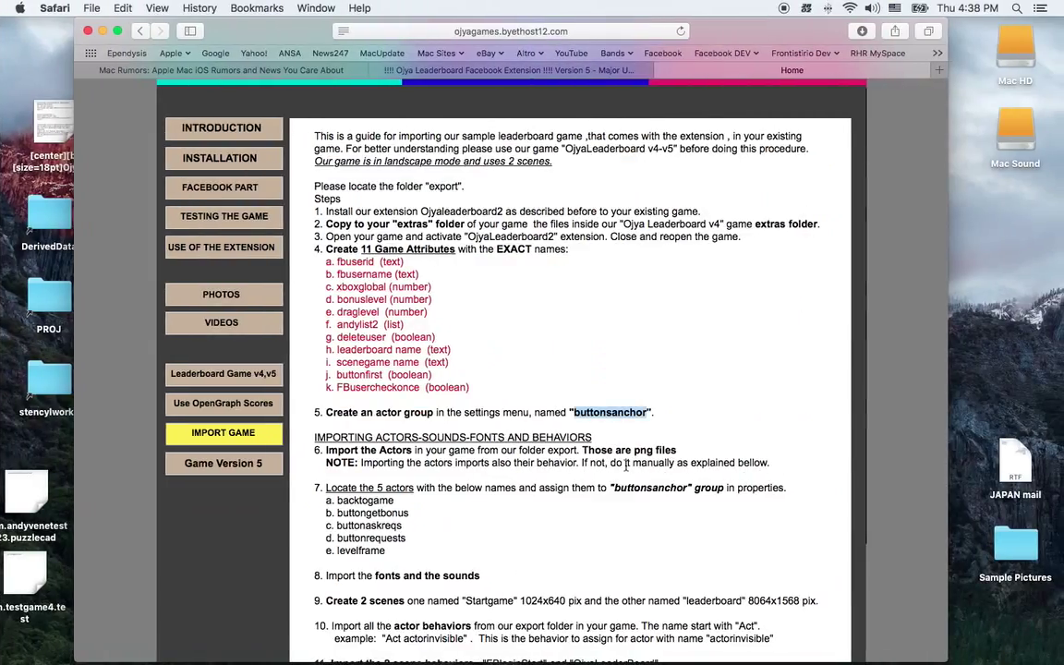
{"action": "scroll", "coordinate": [637, 466], "scroll_direction": "down", "scroll_amount": 3}
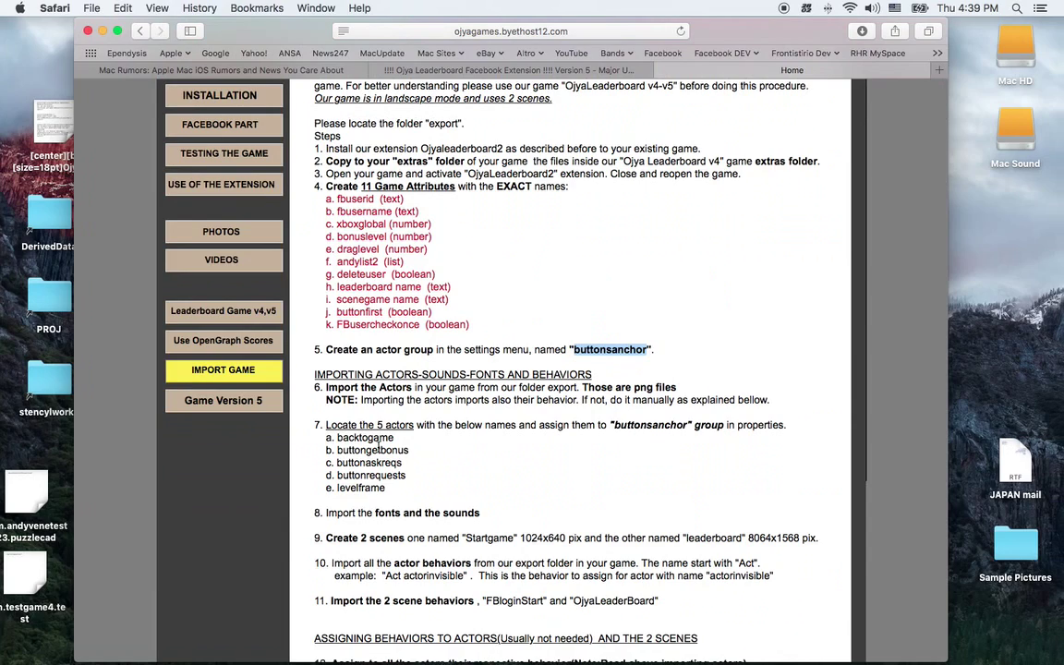
{"action": "key", "text": "ctrl+Left"}
{"action": "key", "text": "ctrl+Left"}
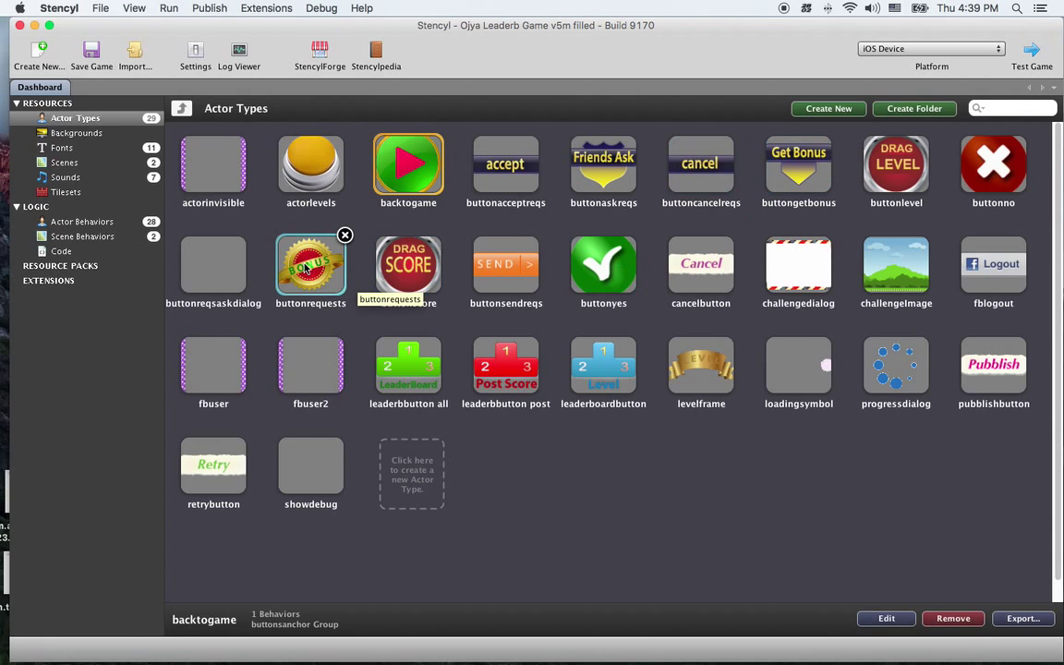
Step: Assign the backtogame actor type to the buttonsanchor group in its properties and close the actor
{"action": "double_click", "coordinate": [417, 172]}
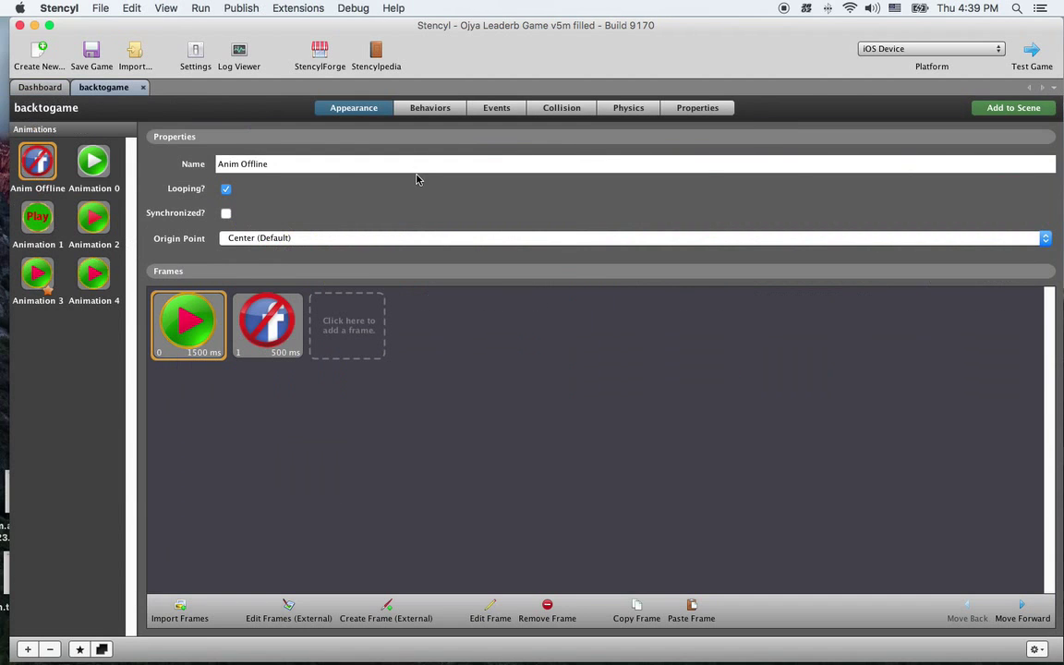
{"action": "left_click", "coordinate": [700, 107]}
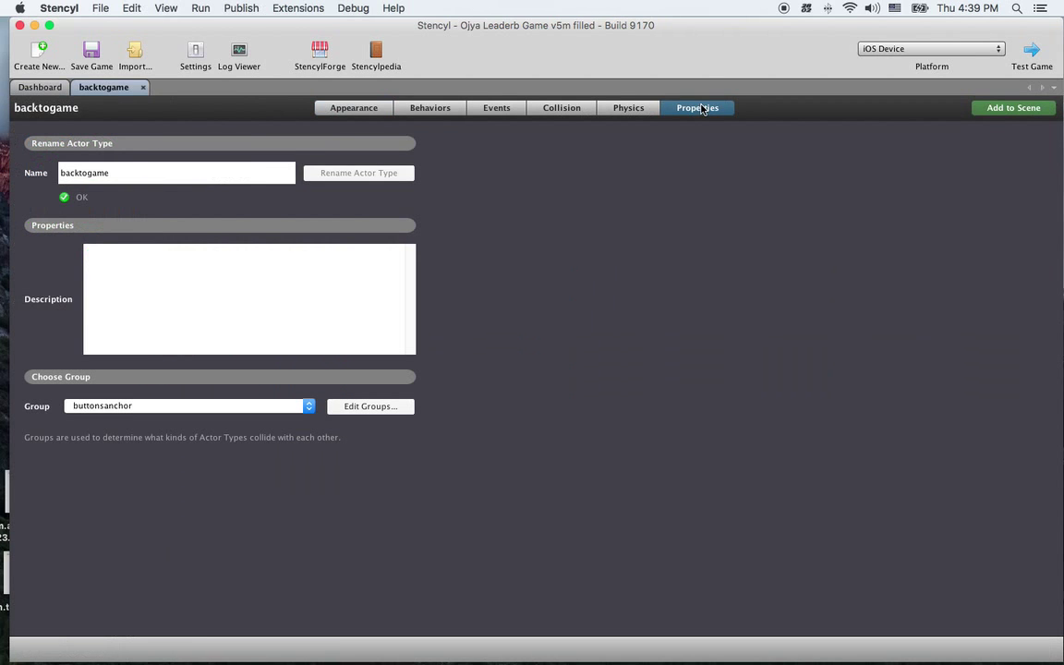
{"action": "left_click", "coordinate": [130, 410]}
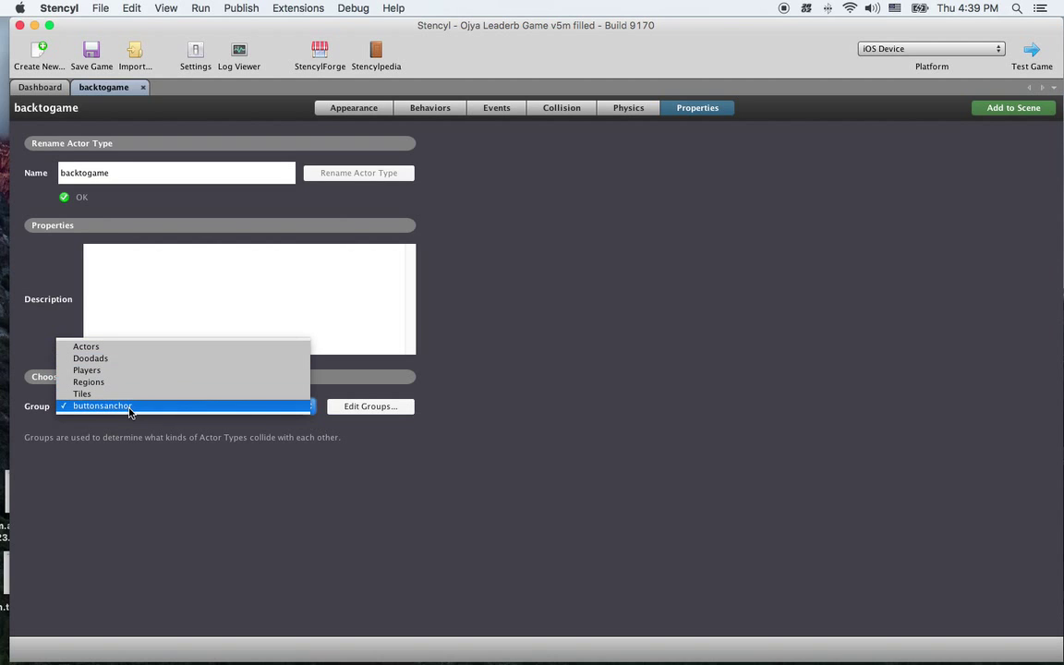
{"action": "left_click", "coordinate": [130, 406]}
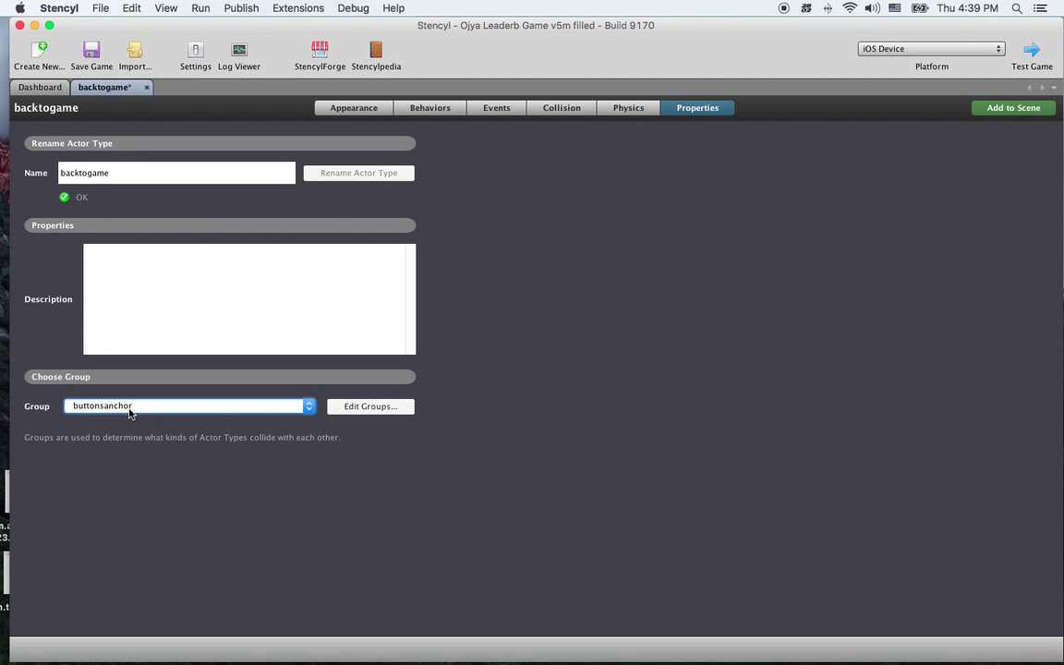
{"action": "left_click", "coordinate": [143, 87]}
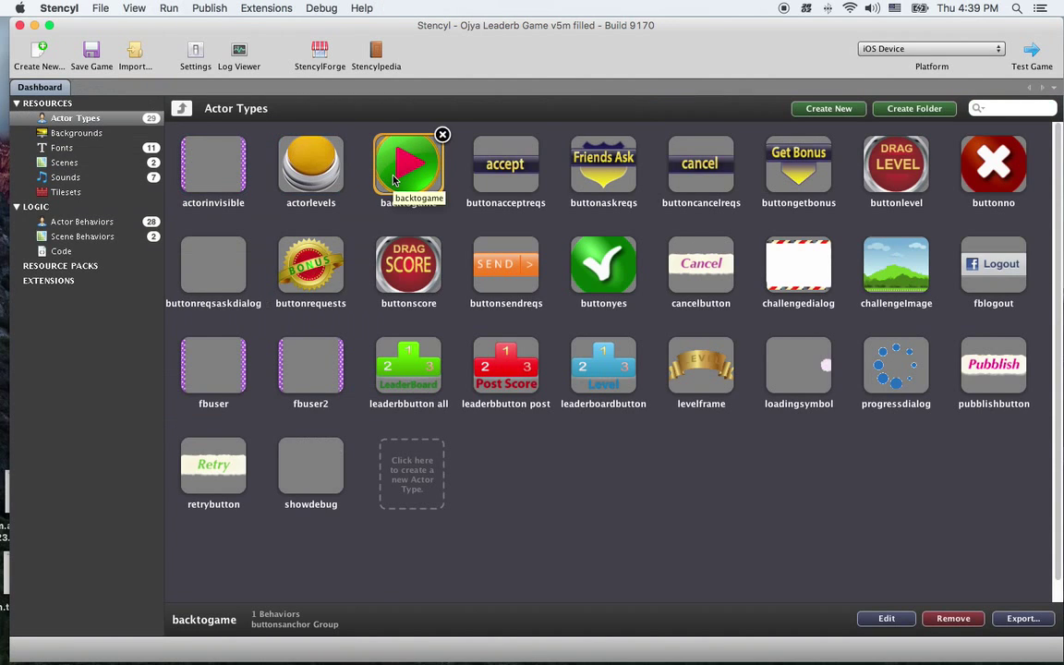
Step: Recheck the five-actor list in the Safari guide, highlight "levelframe", and return to Stencyl's actor types
{"action": "key", "text": "ctrl+Right"}
{"action": "key", "text": "ctrl+Right"}
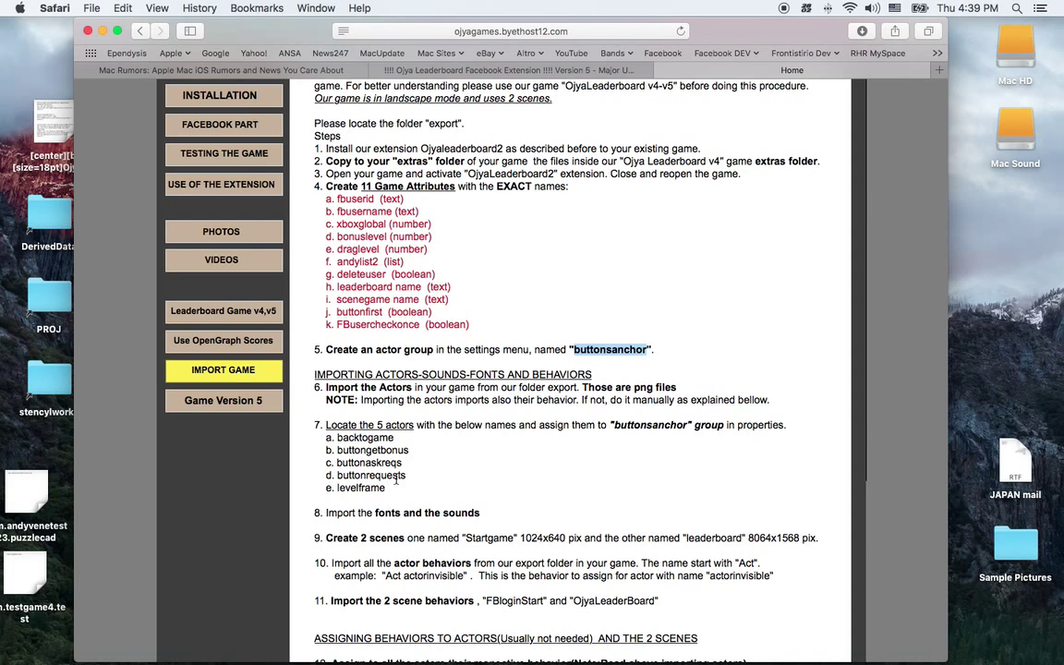
{"action": "double_click", "coordinate": [351, 487]}
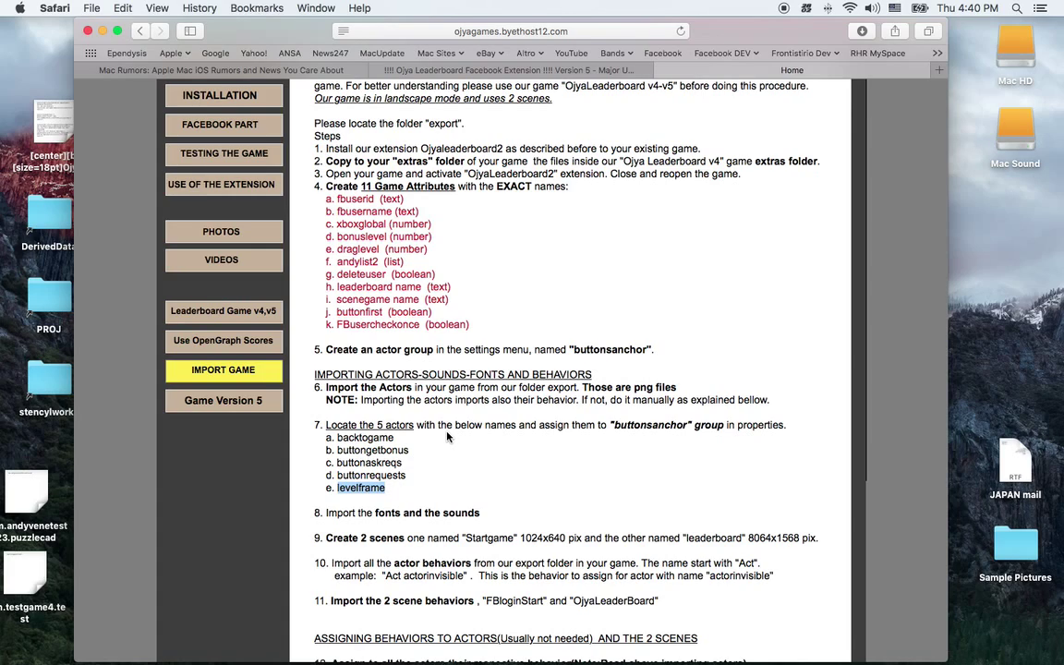
{"action": "key", "text": "ctrl+Left"}
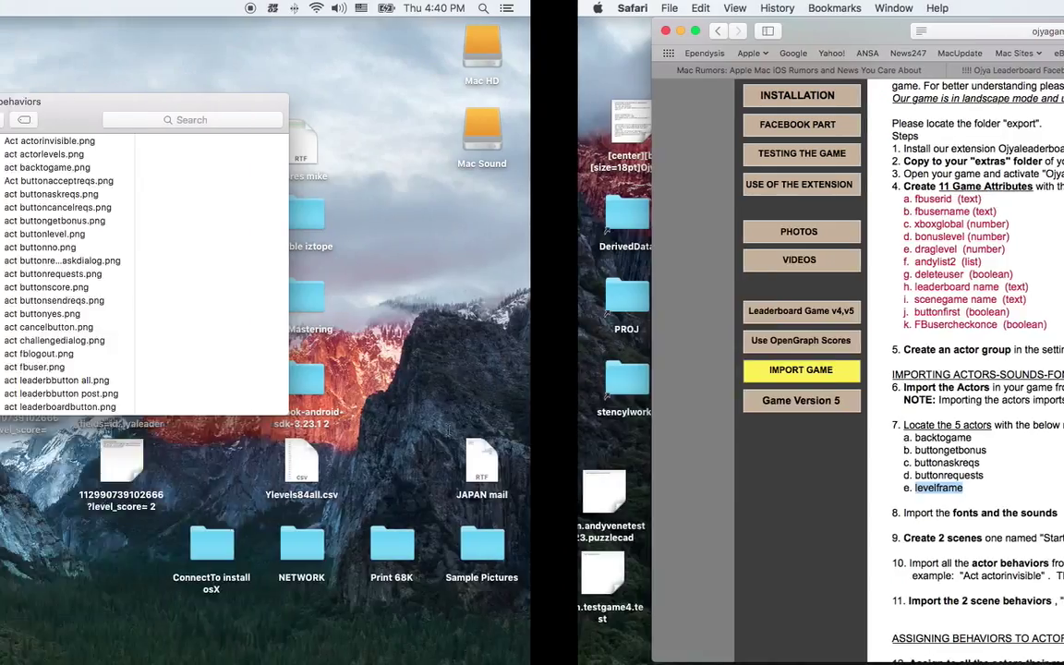
{"action": "key", "text": "ctrl+Left"}
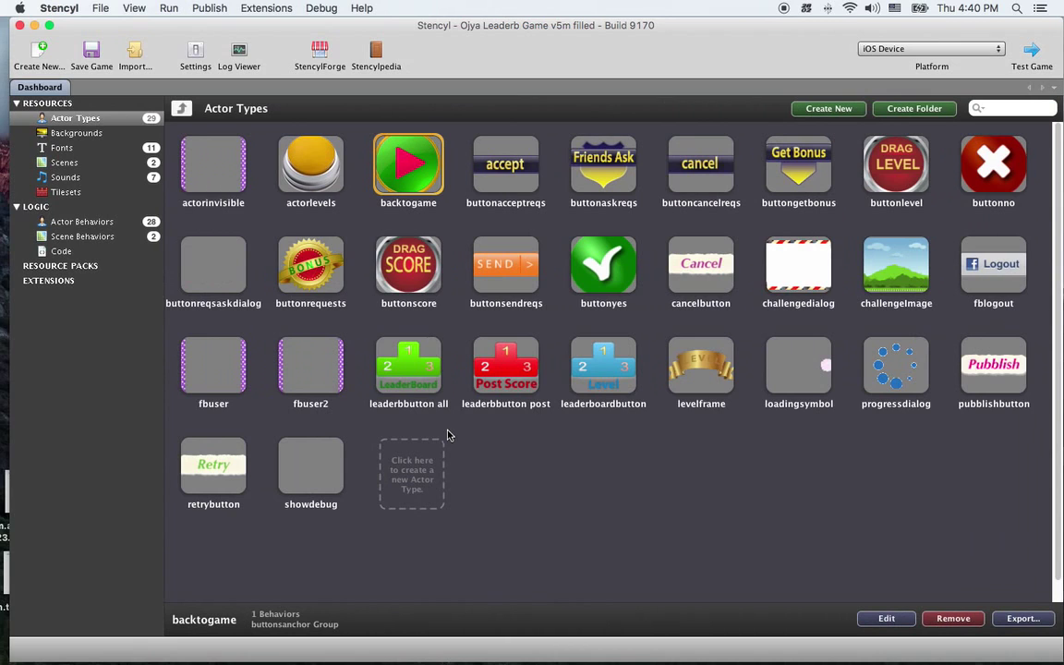
Step: Show the game's fonts in Stencyl and compare them with the fonts export folder in Finder, previewing andyfont.png
{"action": "left_click", "coordinate": [103, 150]}
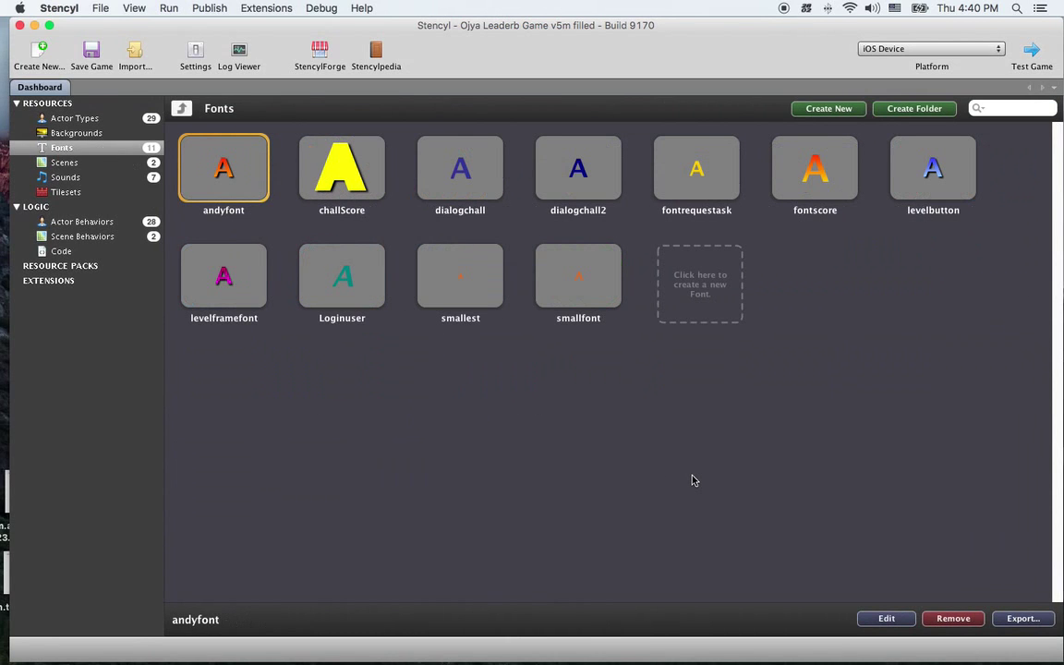
{"action": "key", "text": "ctrl+Right"}
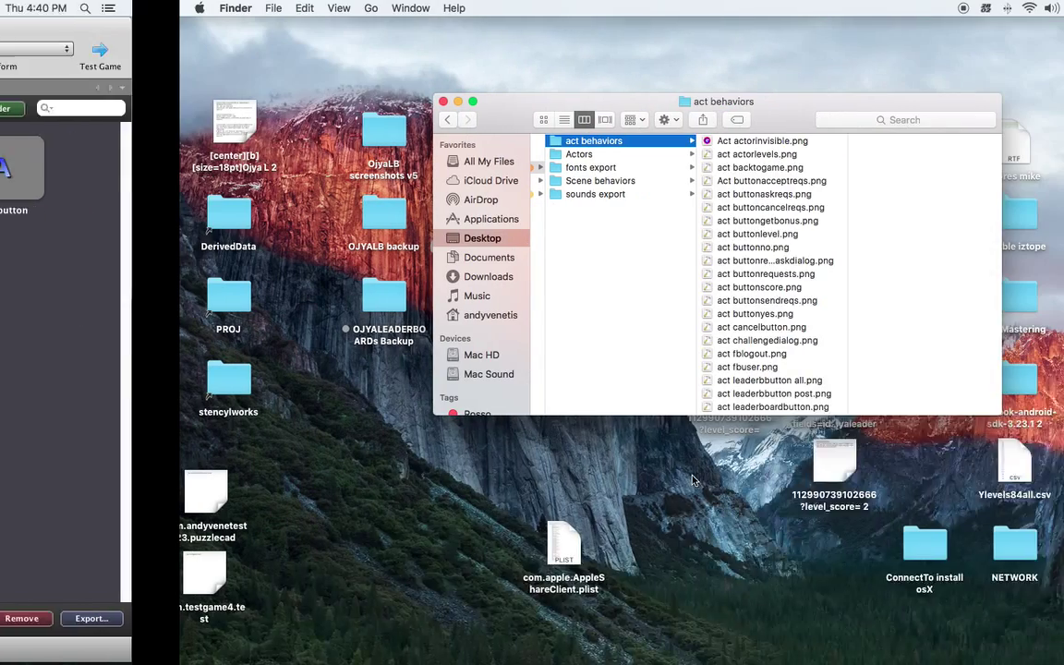
{"action": "scroll", "coordinate": [485, 221], "scroll_direction": "left", "scroll_amount": 2}
{"action": "scroll", "coordinate": [486, 221], "scroll_direction": "left", "scroll_amount": 3}
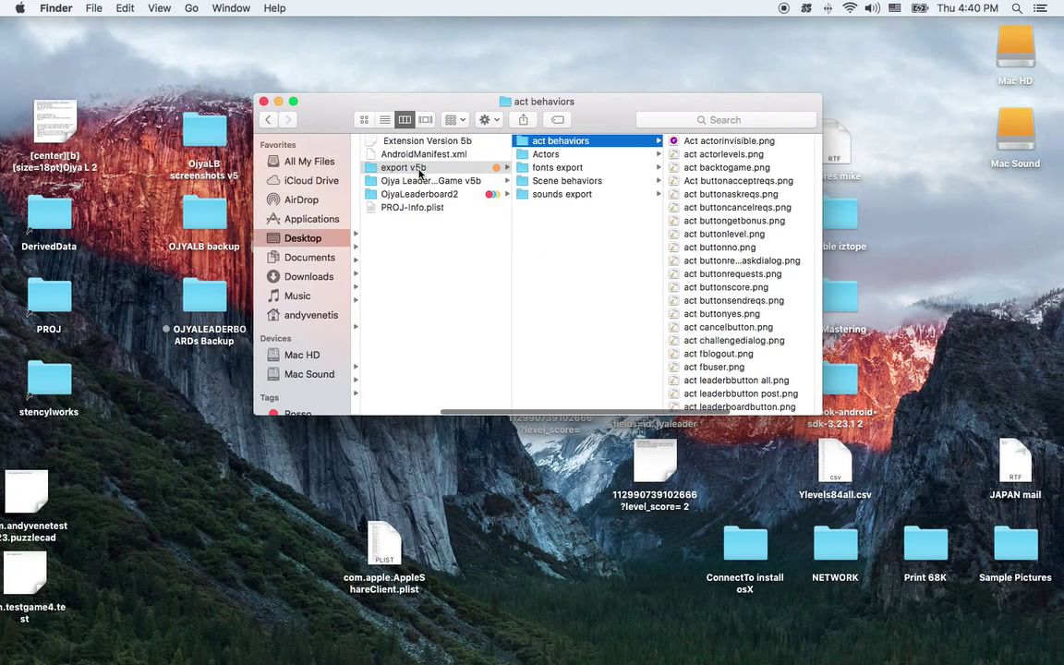
{"action": "left_click", "coordinate": [563, 168]}
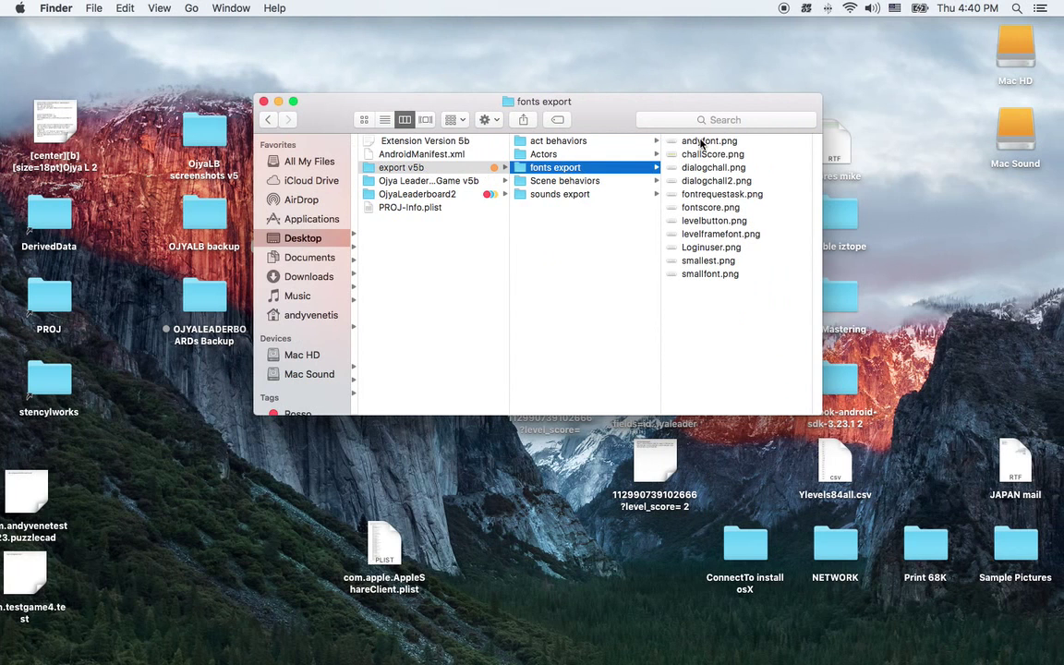
{"action": "left_click", "coordinate": [701, 142]}
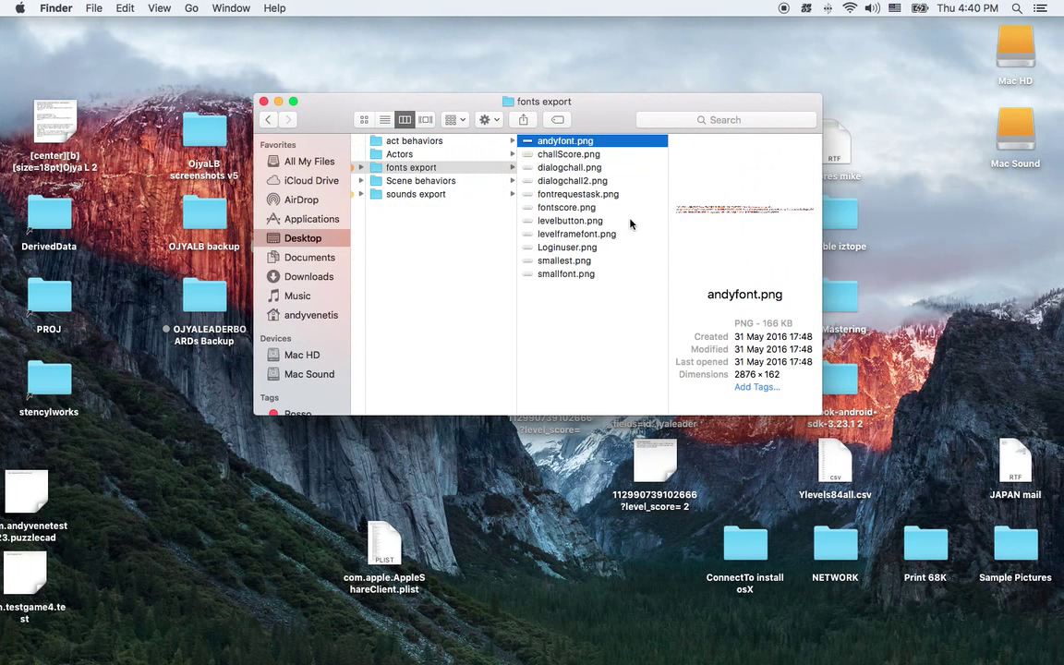
Step: Show the game's sounds in Stencyl and consult the Safari guide for the font, sound, scene and behavior import instructions
{"action": "key", "text": "ctrl+Left"}
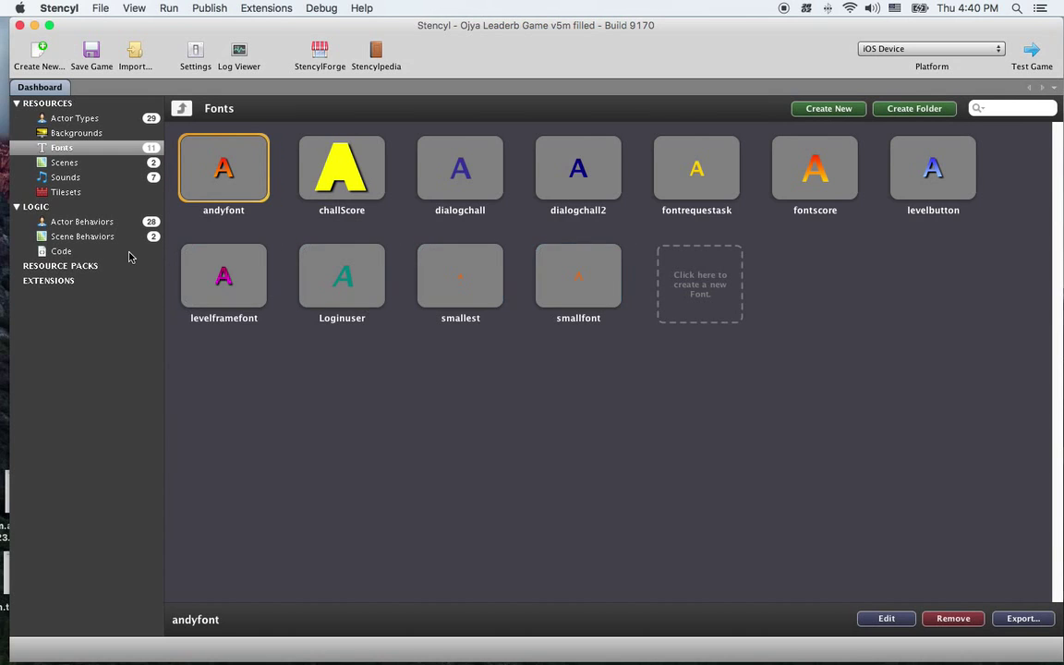
{"action": "left_click", "coordinate": [100, 176]}
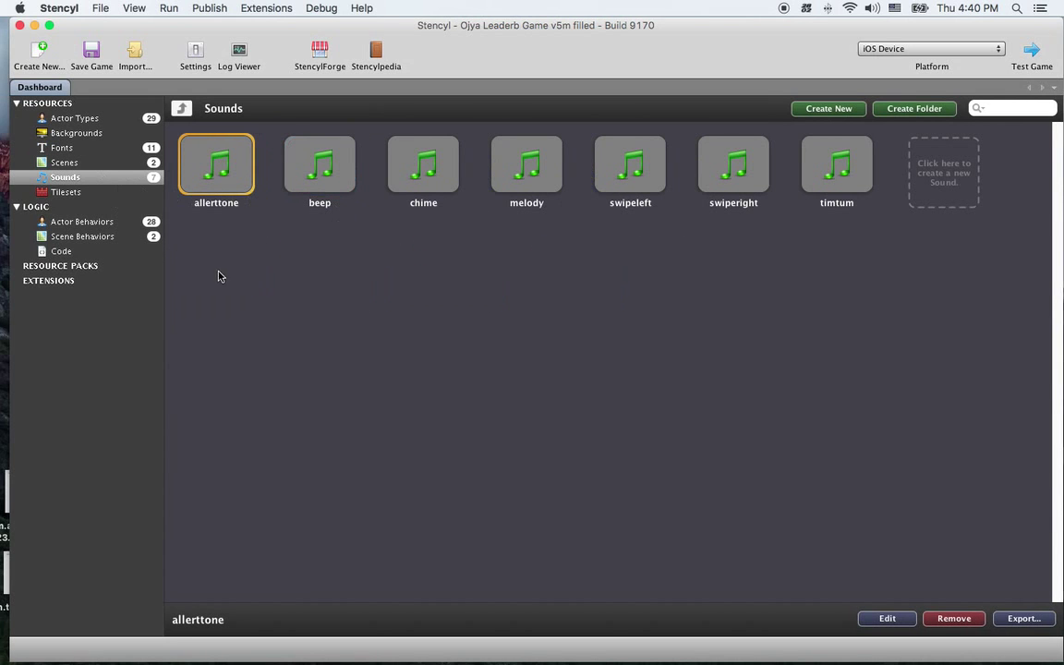
{"action": "key", "text": "ctrl+Right"}
{"action": "key", "text": "ctrl+Right"}
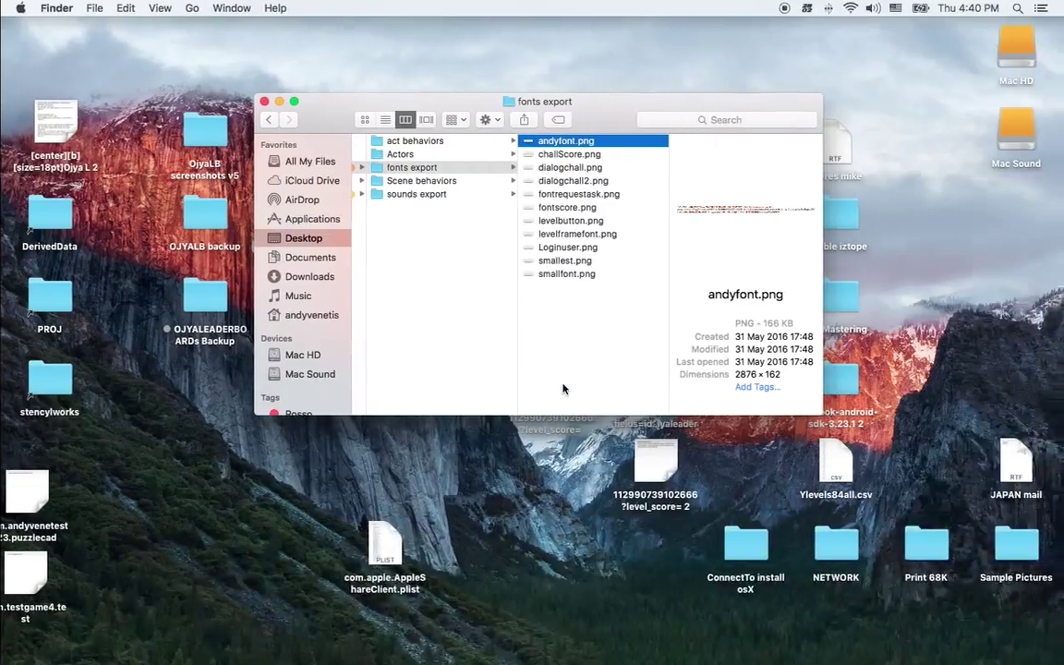
{"action": "scroll", "coordinate": [564, 389], "scroll_direction": "down", "scroll_amount": 8}
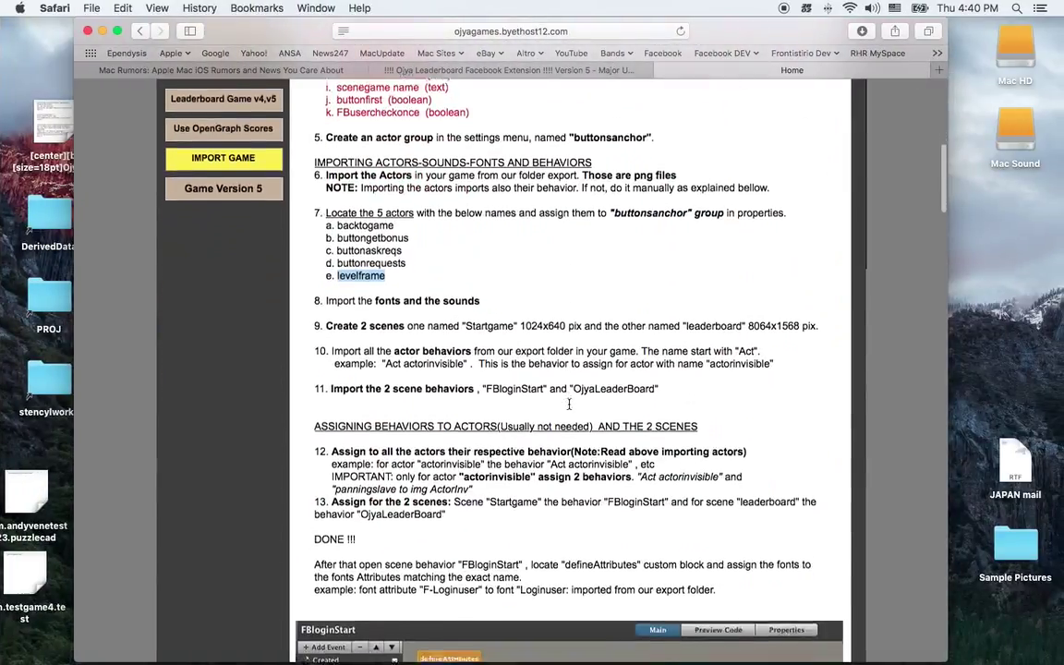
{"action": "scroll", "coordinate": [572, 410], "scroll_direction": "down", "scroll_amount": 1}
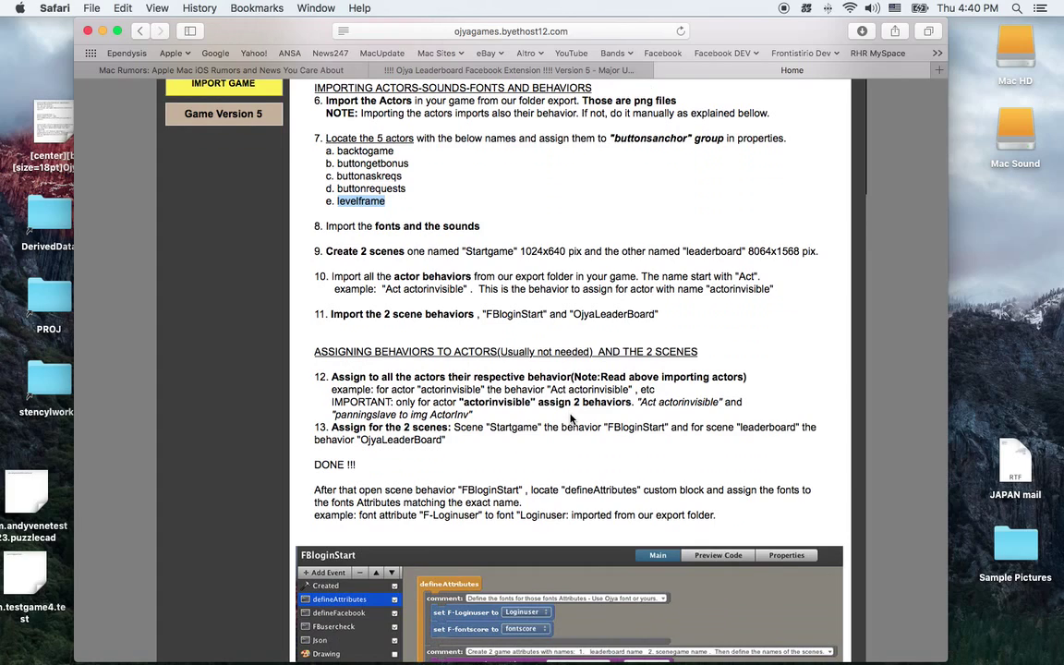
Step: Show the game's scene behaviors in Stencyl and switch to the exported files in Finder
{"action": "key", "text": "ctrl+Left"}
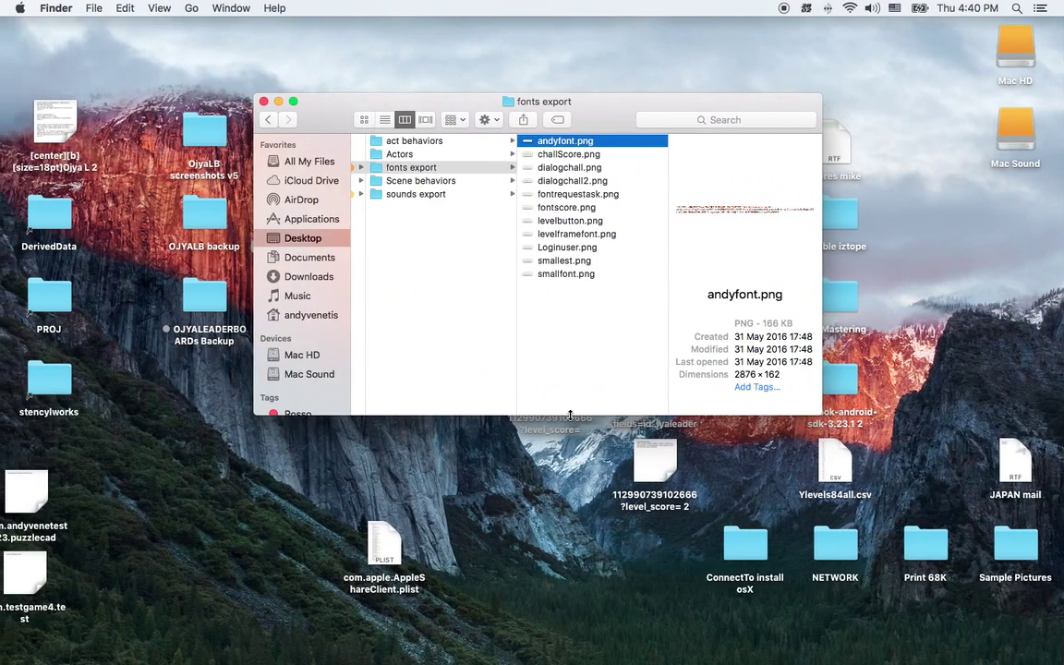
{"action": "key", "text": "ctrl+Left"}
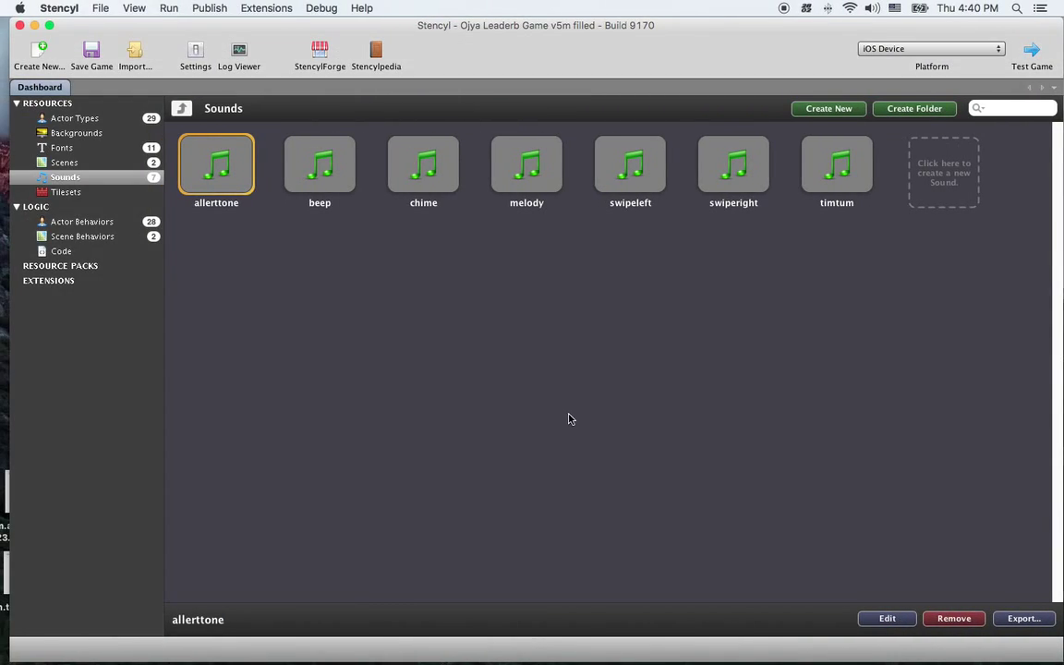
{"action": "left_click", "coordinate": [83, 237]}
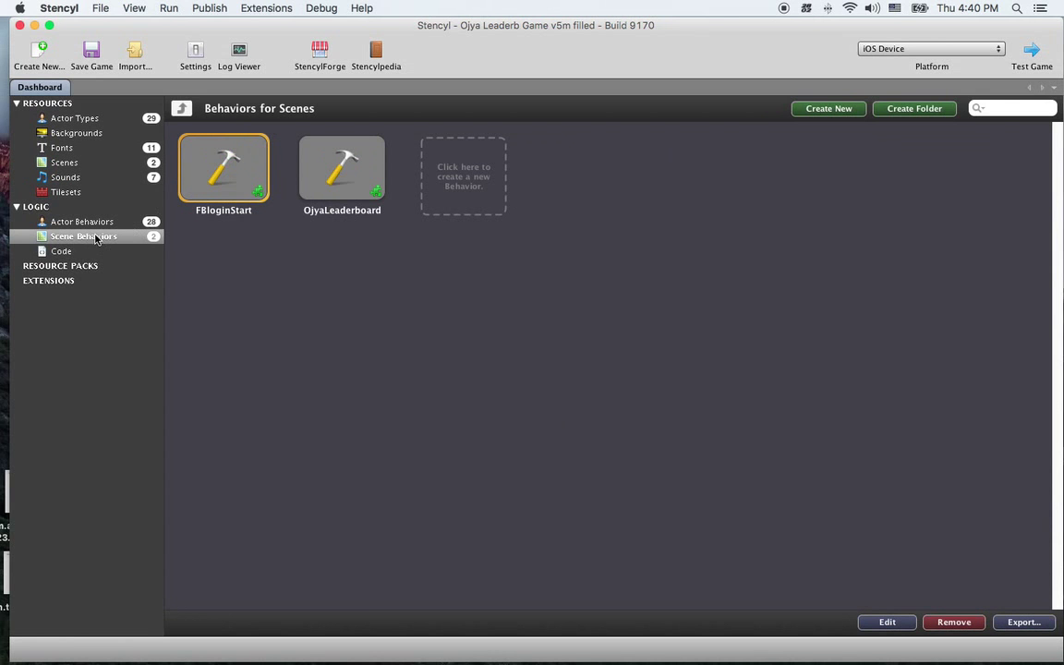
{"action": "key", "text": "ctrl+Right"}
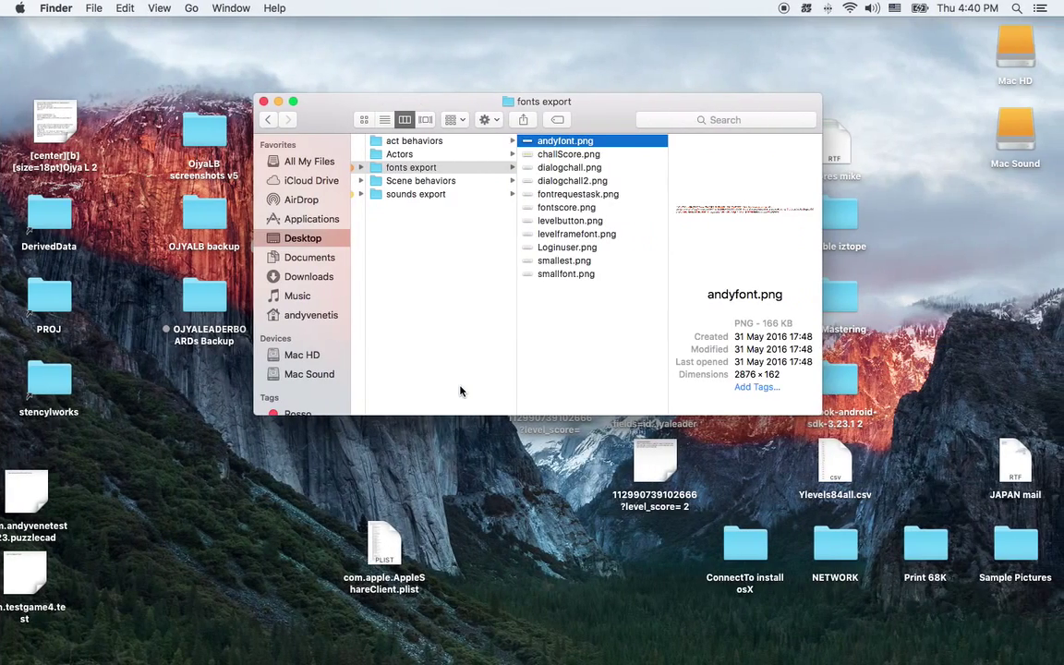